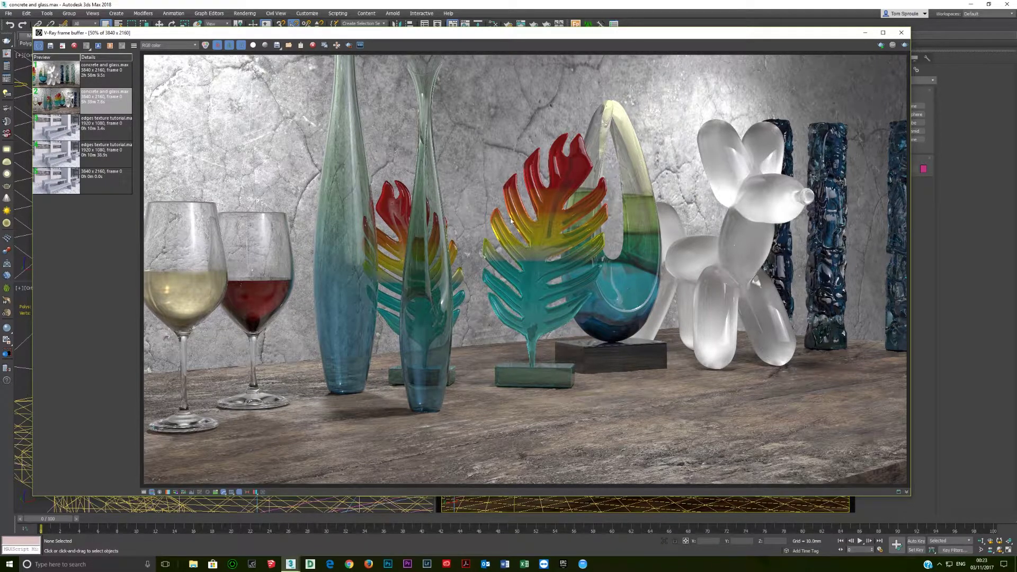
# - Close the V-Ray frame buffer showing the finished glass-and-concrete render
pyautogui.click(901, 32)
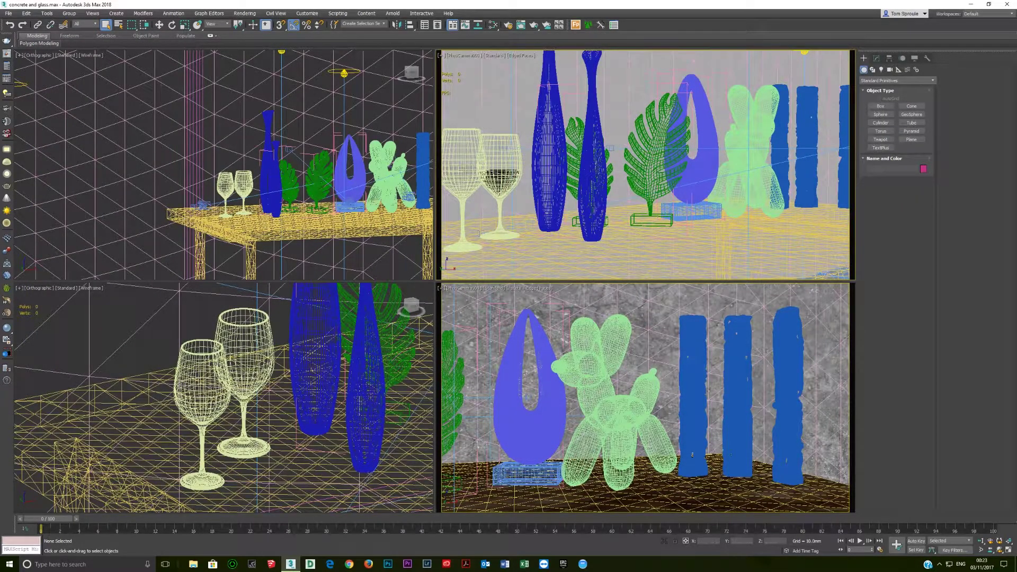
# - Orbit the top-left view to the room's contents and switch it to Facets shading
pyautogui.scroll(-10, 223, 165)
pyautogui.keyDown('alt'); pyautogui.moveTo(223, 164); pyautogui.dragTo(286, 154, button='middle'); pyautogui.keyUp('alt')
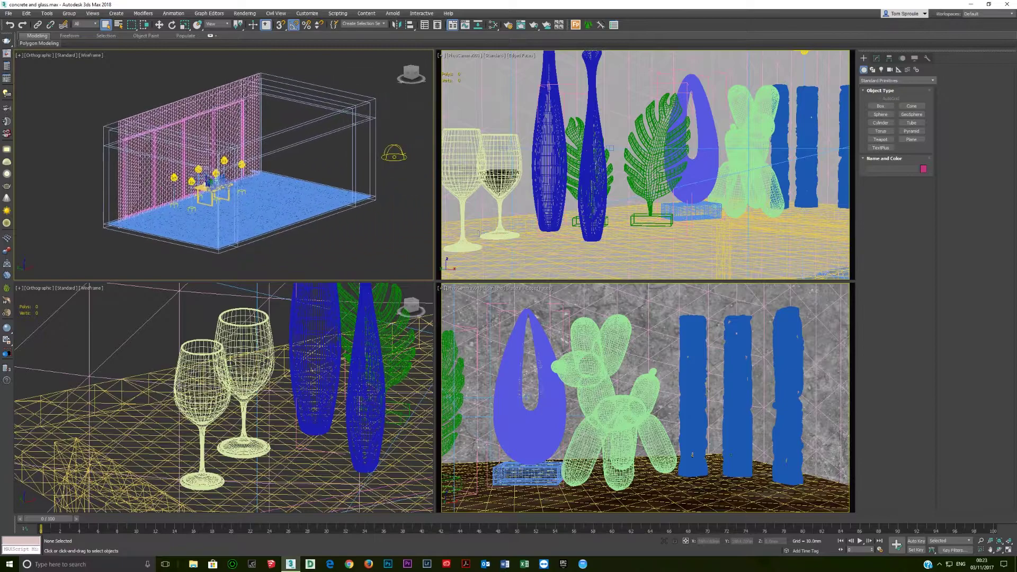
pyautogui.press('F3')
pyautogui.keyDown('alt'); pyautogui.moveTo(220, 194); pyautogui.dragTo(195, 189, button='middle'); pyautogui.keyUp('alt')
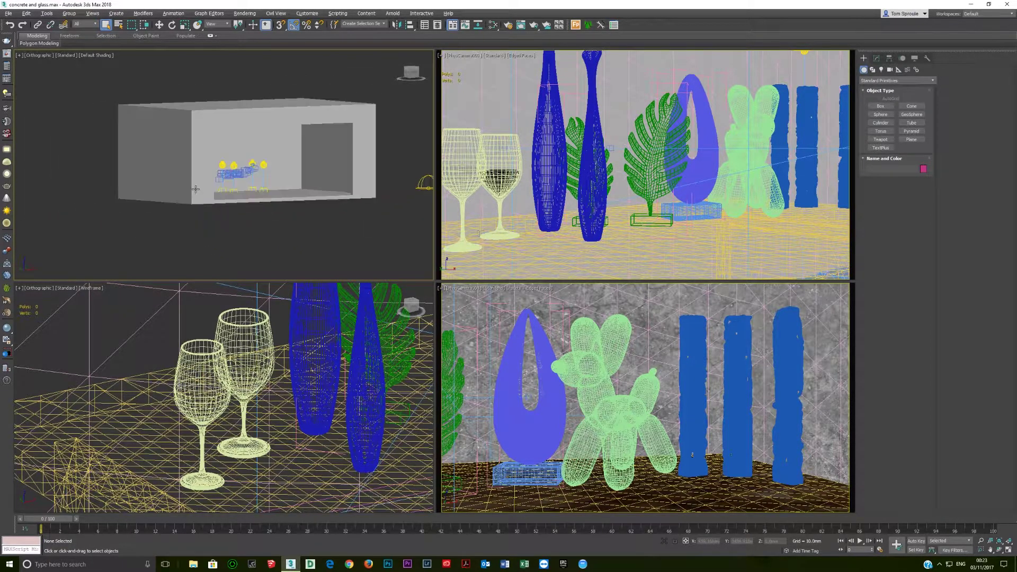
pyautogui.scroll(10, 284, 159)
pyautogui.moveTo(248, 160); pyautogui.dragTo(241, 167, button='middle')
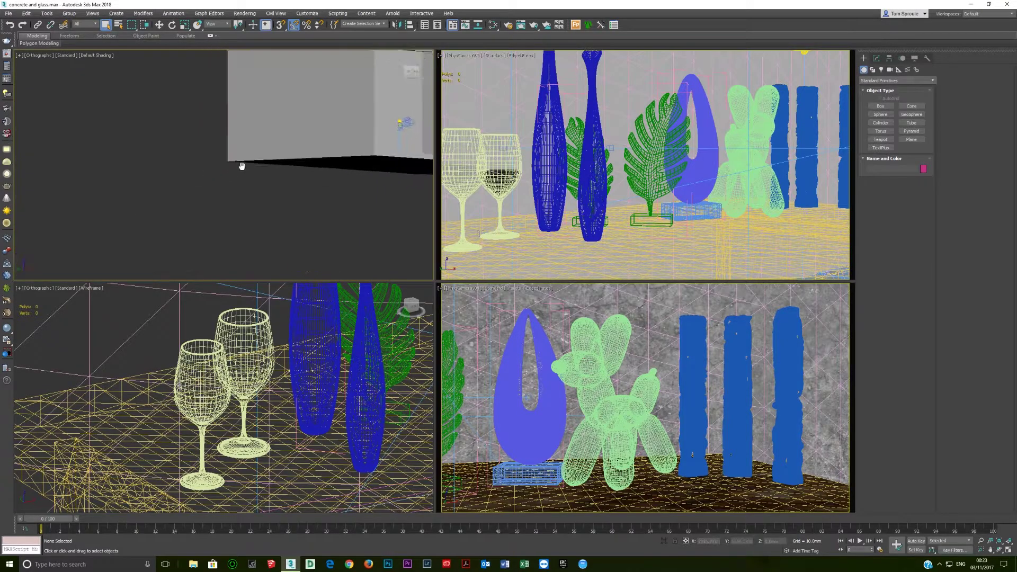
pyautogui.scroll(-5, 242, 166)
pyautogui.keyDown('alt'); pyautogui.moveTo(147, 220); pyautogui.dragTo(158, 91, button='middle'); pyautogui.keyUp('alt')
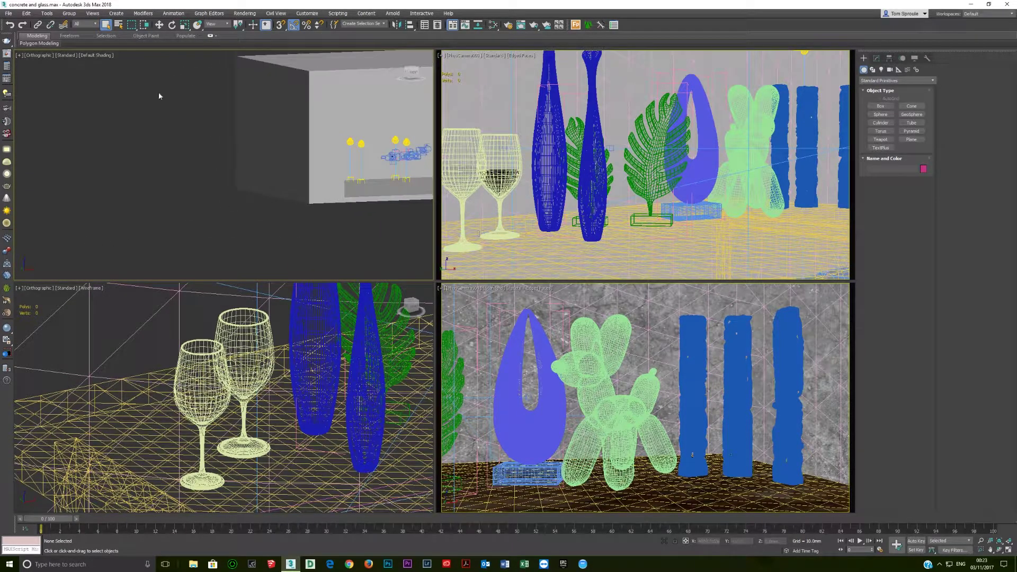
pyautogui.click(85, 58)
pyautogui.click(109, 74)
# - Maximize the view, centre the room box, and turn on Edged Faces
pyautogui.keyDown('alt'); pyautogui.moveTo(201, 212); pyautogui.dragTo(230, 219, button='middle'); pyautogui.keyUp('alt')
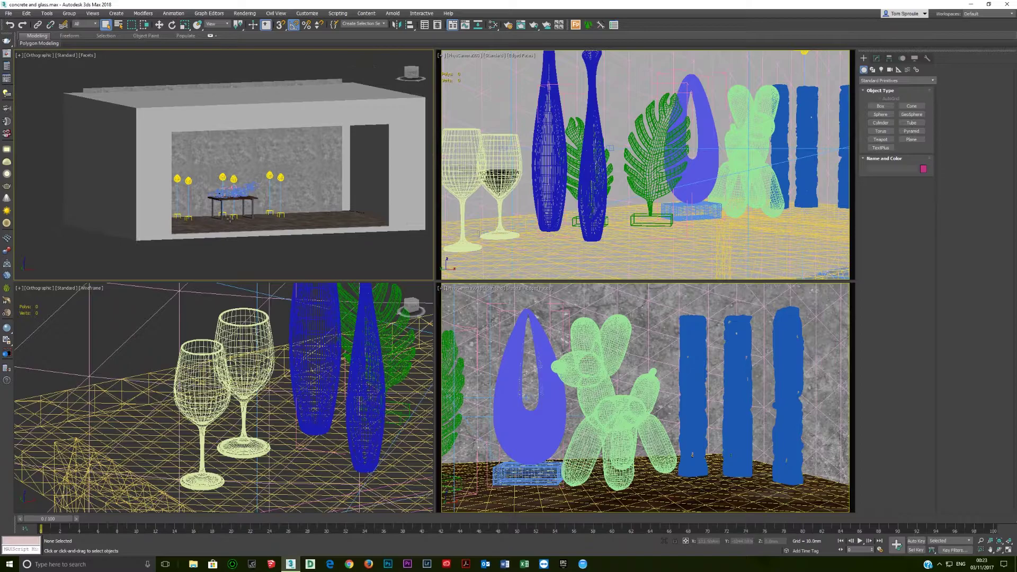
pyautogui.hotkey('alt', 'w')
pyautogui.scroll(5, 350, 328)
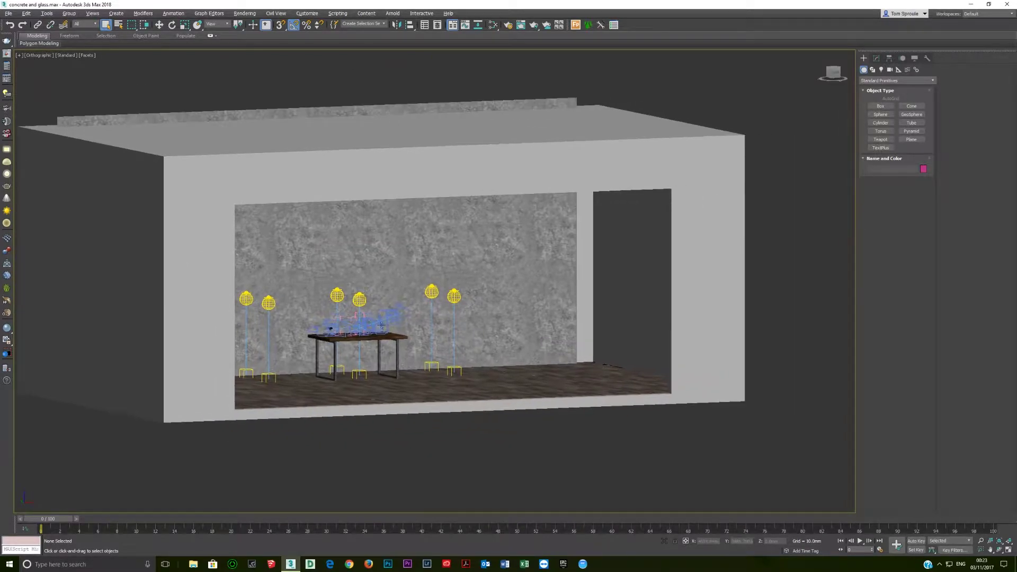
pyautogui.moveTo(349, 329); pyautogui.dragTo(572, 320, button='middle')
pyautogui.scroll(8, 314, 323)
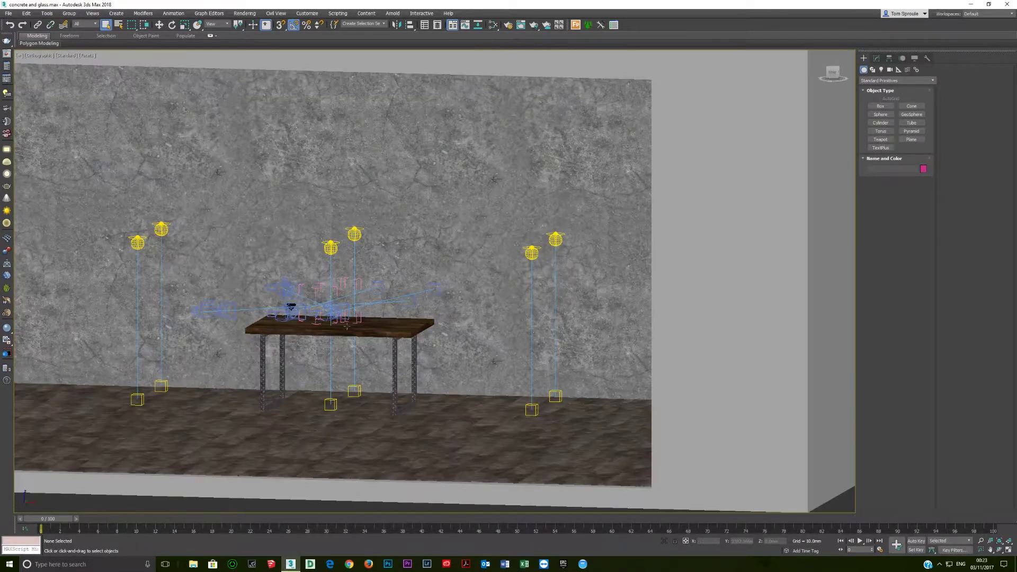
pyautogui.scroll(-3, 420, 291)
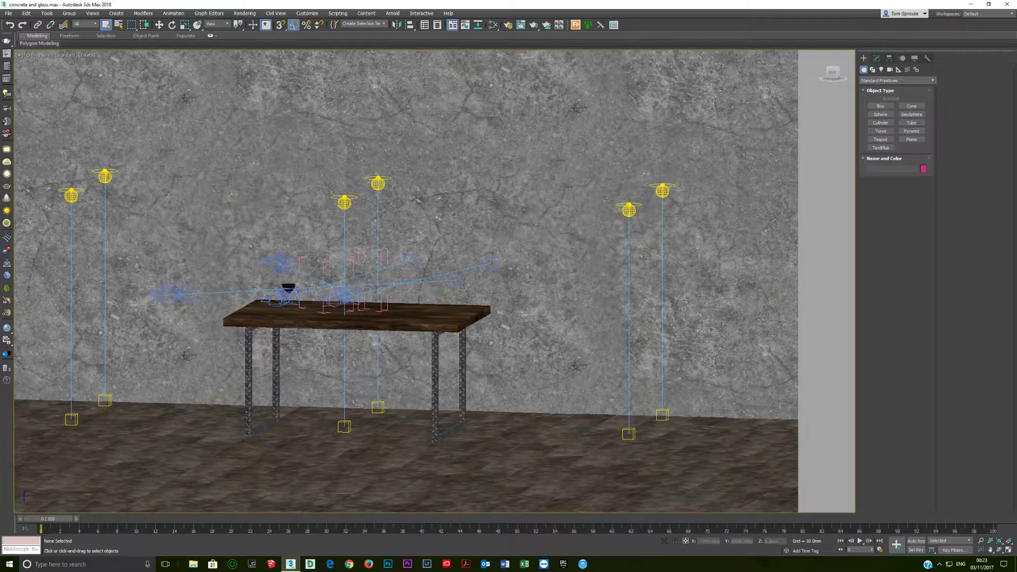
pyautogui.scroll(-4, 332, 230)
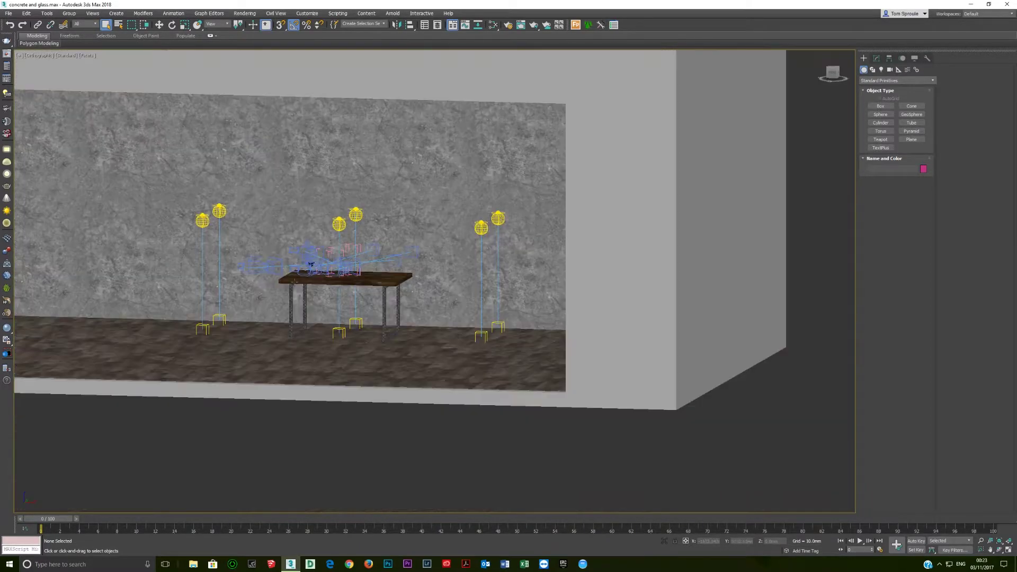
pyautogui.scroll(6, 371, 275)
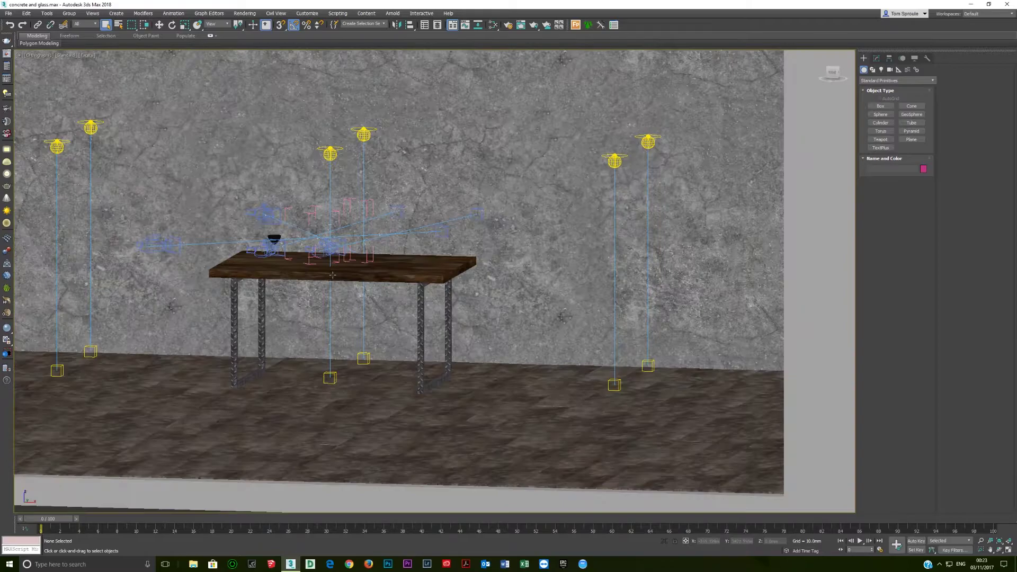
pyautogui.press('F4')
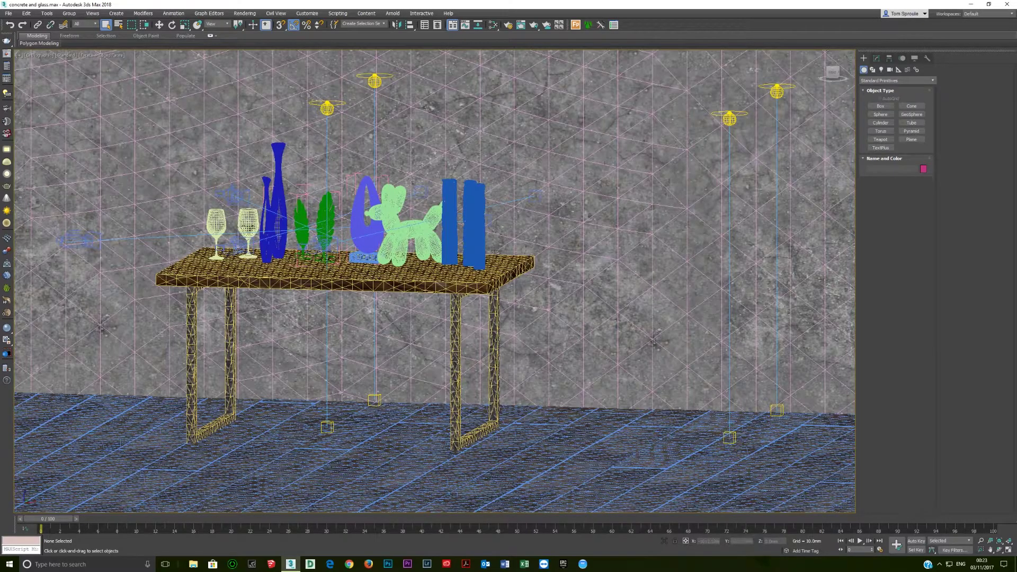
# - Select the left wine glass and switch to the Top view
pyautogui.click(205, 242)
pyautogui.scroll(6, 358, 285)
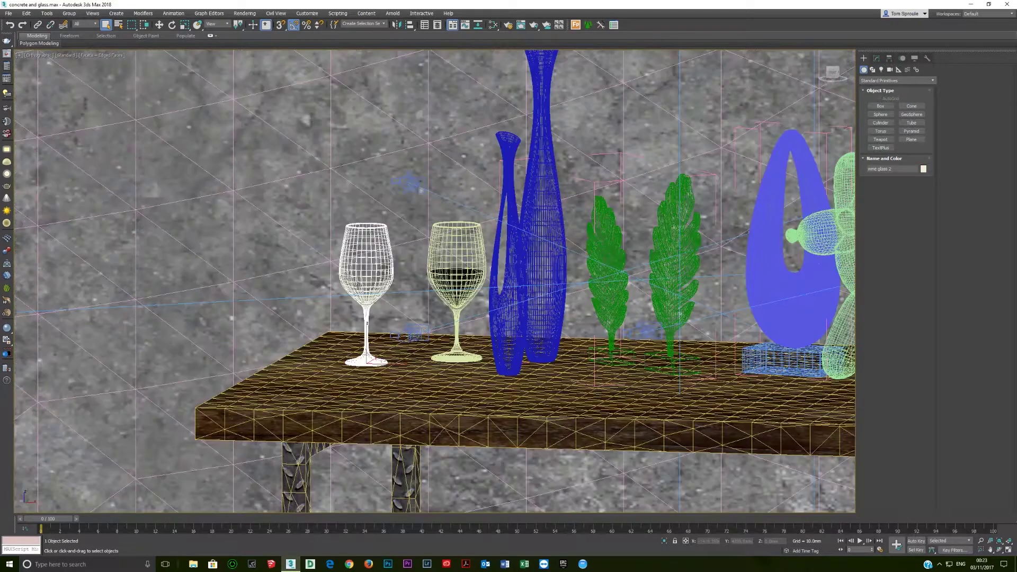
pyautogui.scroll(-3, 358, 286)
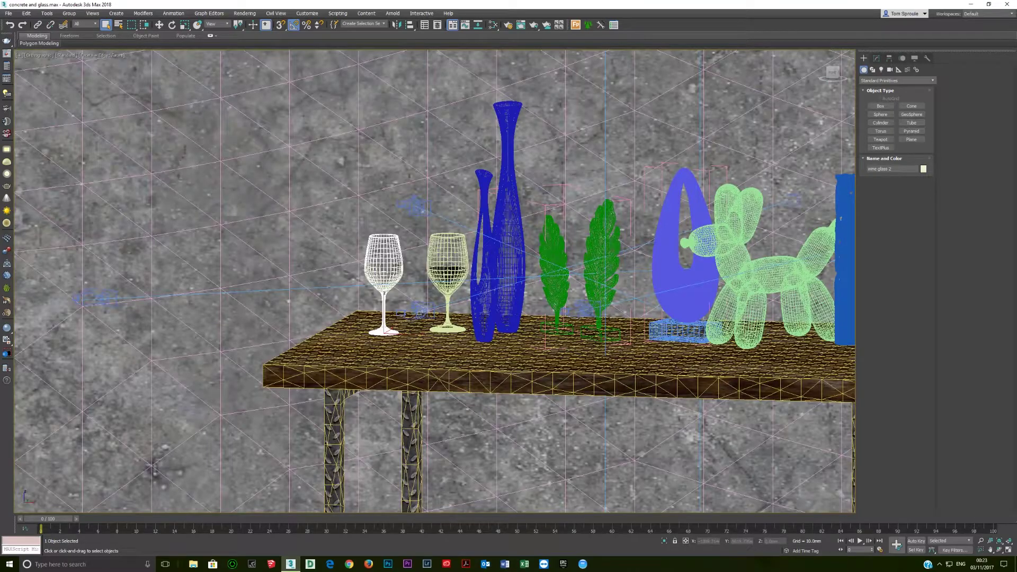
pyautogui.press('t')
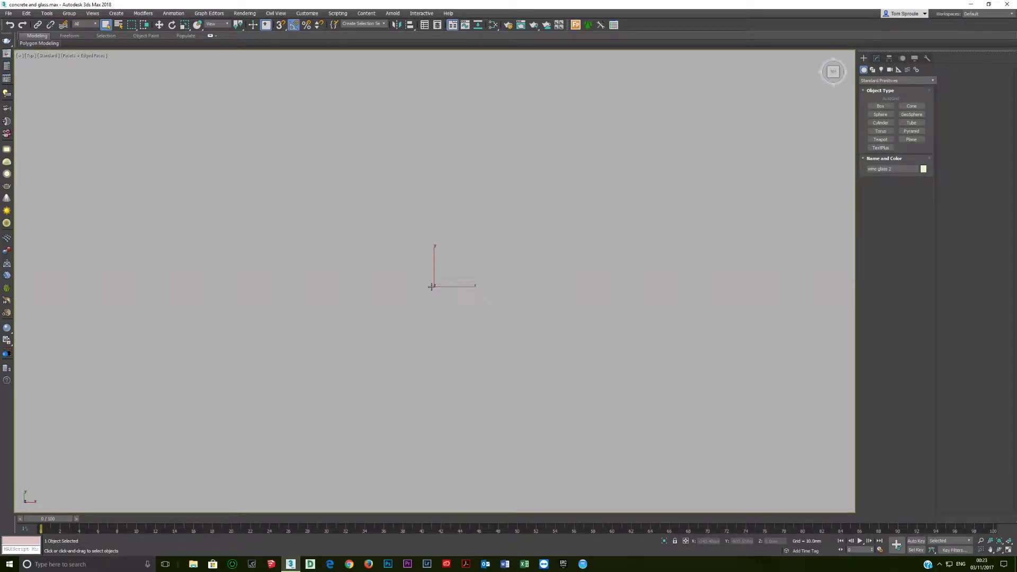
# - In wireframe, select the other glass, blue circles and green lines, closing their open group
pyautogui.press('F3')
pyautogui.scroll(-8, 432, 284)
pyautogui.scroll(5, 362, 270)
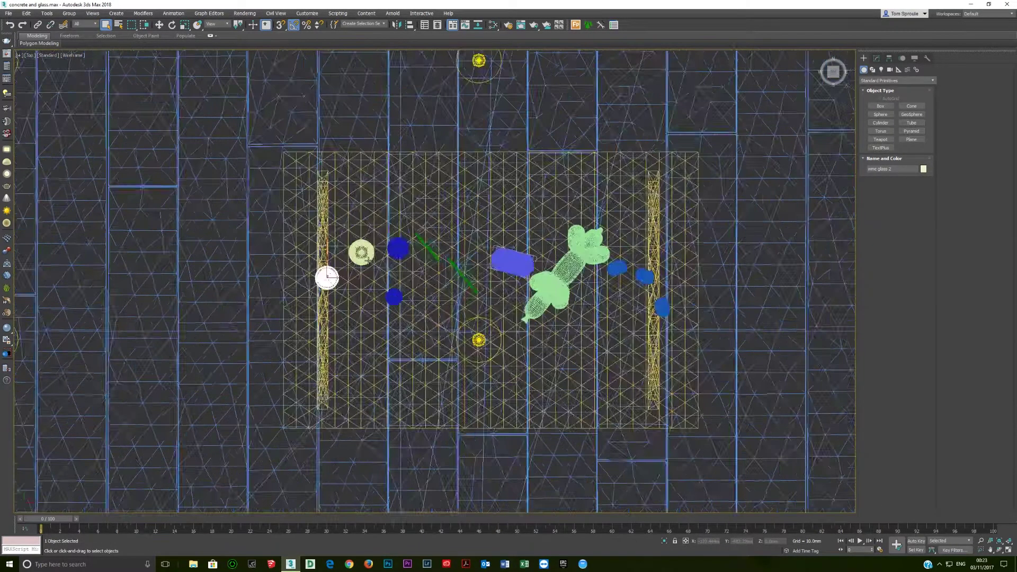
pyautogui.click(359, 249)
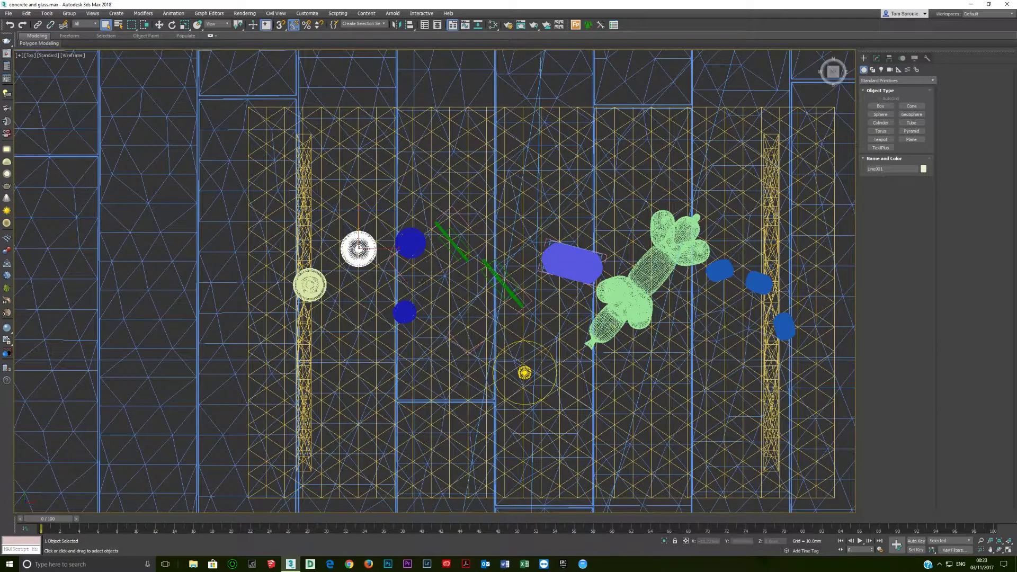
pyautogui.click(413, 246)
pyautogui.keyDown('ctrl'); pyautogui.click(405, 311); pyautogui.keyUp('ctrl')
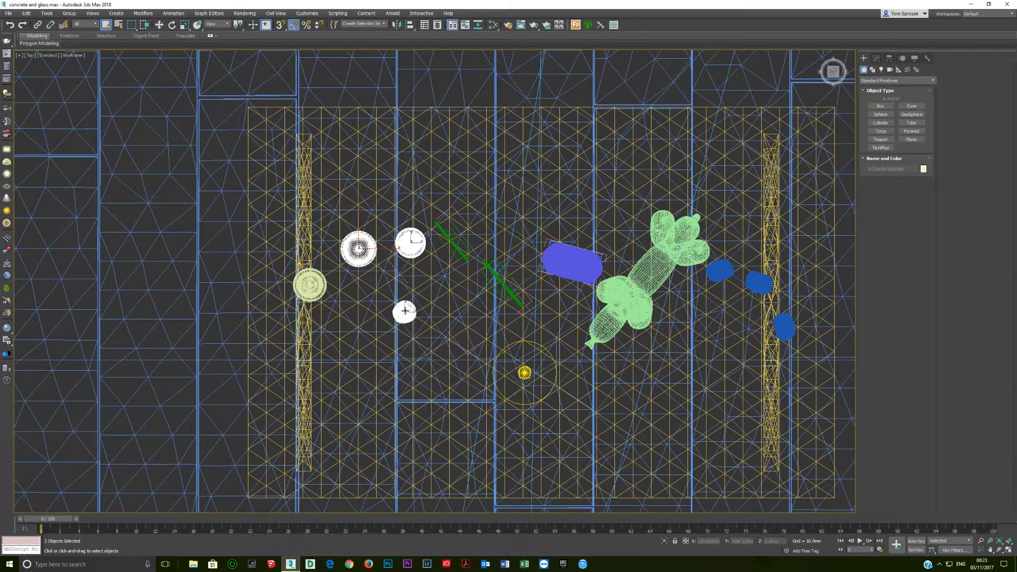
pyautogui.keyDown('ctrl'); pyautogui.click(452, 247); pyautogui.keyUp('ctrl')
pyautogui.keyDown('ctrl'); pyautogui.click(498, 278); pyautogui.keyUp('ctrl')
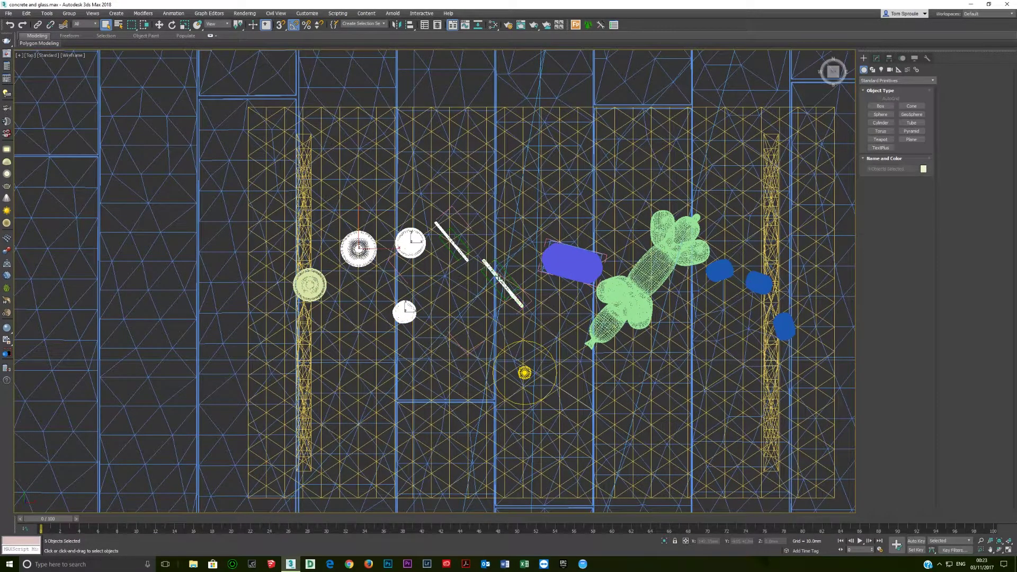
pyautogui.click(69, 13)
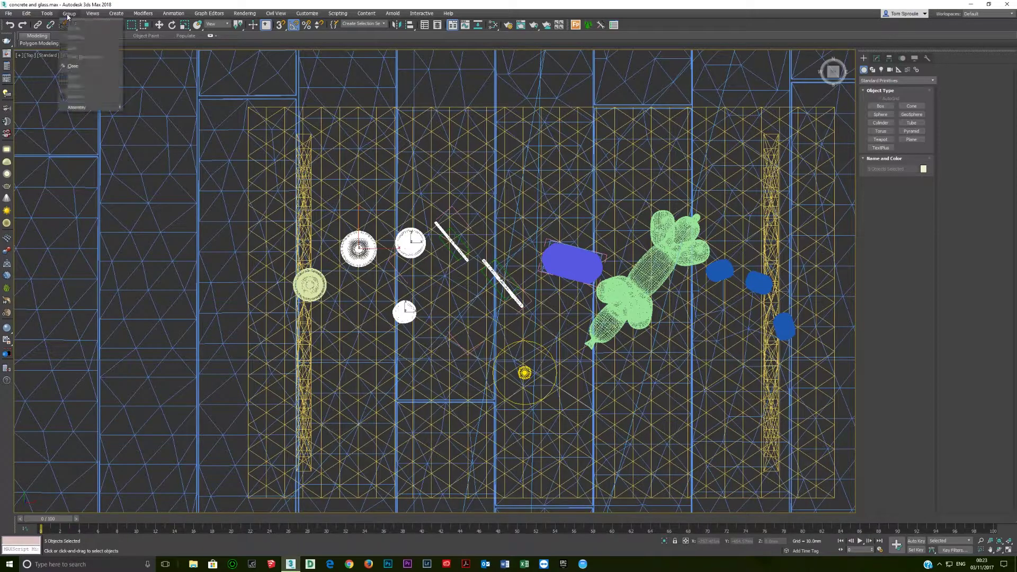
pyautogui.click(73, 66)
# - Add the blue pills and balloon dog, close the pill group, and hide all nine objects
pyautogui.keyDown('ctrl'); pyautogui.click(565, 261); pyautogui.keyUp('ctrl')
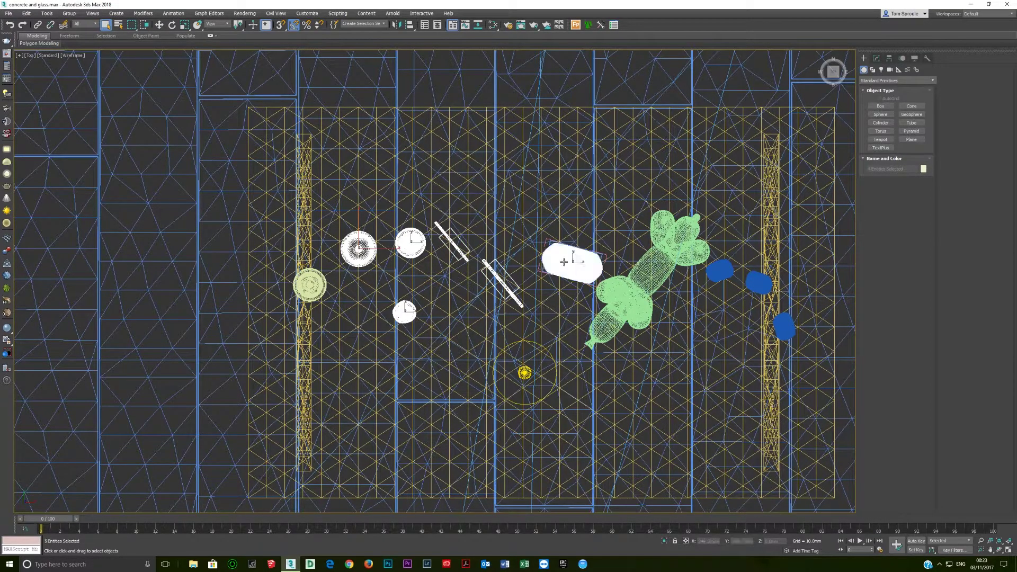
pyautogui.keyDown('ctrl'); pyautogui.click(615, 298); pyautogui.keyUp('ctrl')
pyautogui.keyDown('ctrl'); pyautogui.click(721, 271); pyautogui.keyUp('ctrl')
pyautogui.keyDown('ctrl'); pyautogui.click(759, 282); pyautogui.keyUp('ctrl')
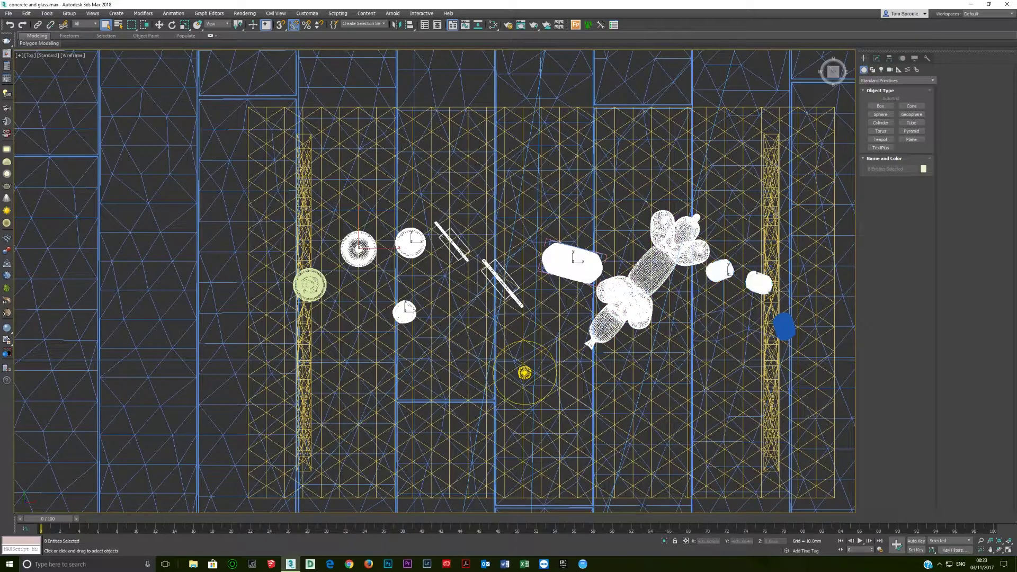
pyautogui.keyDown('ctrl'); pyautogui.click(786, 325); pyautogui.keyUp('ctrl')
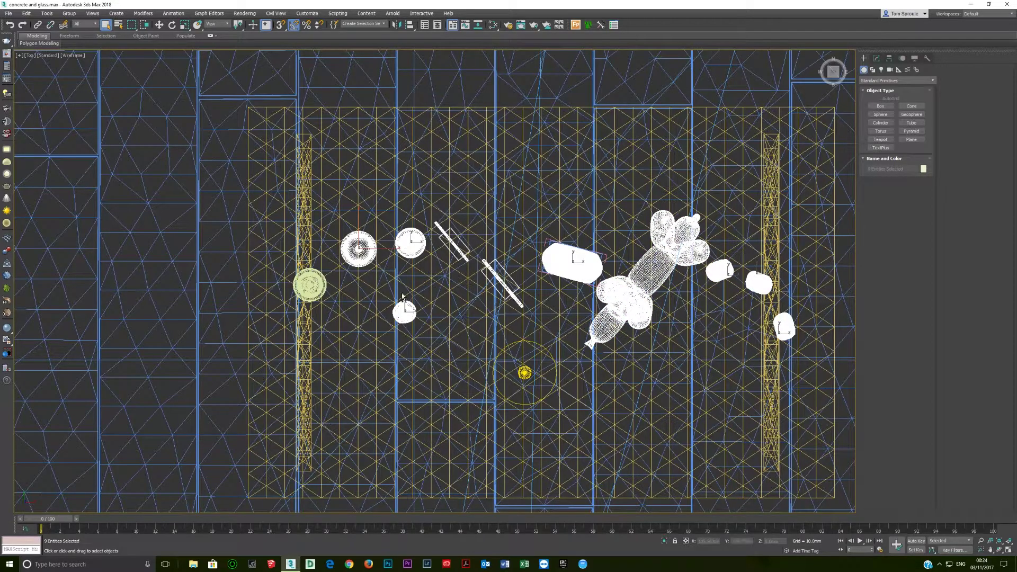
pyautogui.click(69, 13)
pyautogui.click(72, 66)
pyautogui.rightClick(497, 277)
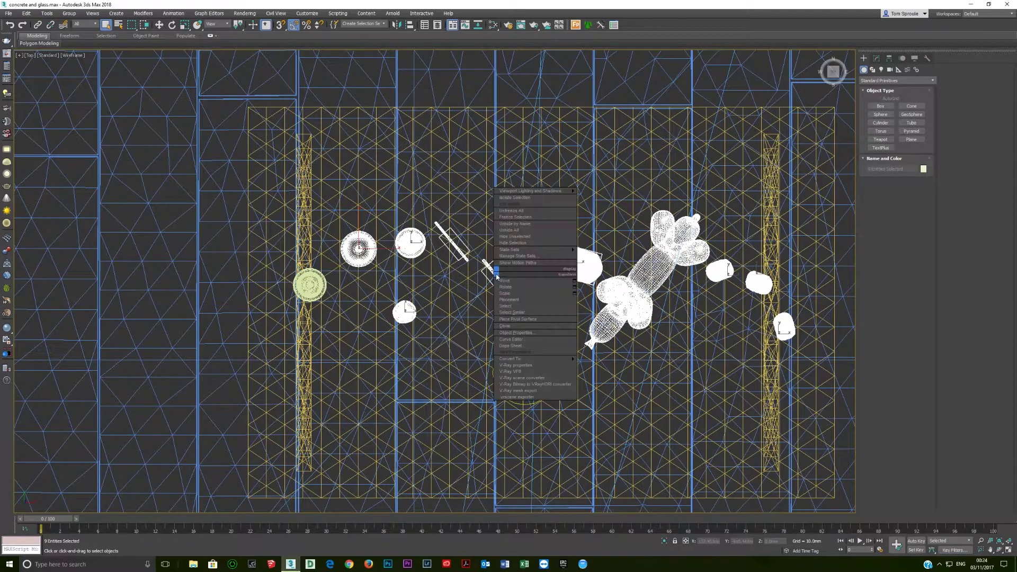
pyautogui.click(522, 241)
# - Hide the red wine object
pyautogui.click(373, 263)
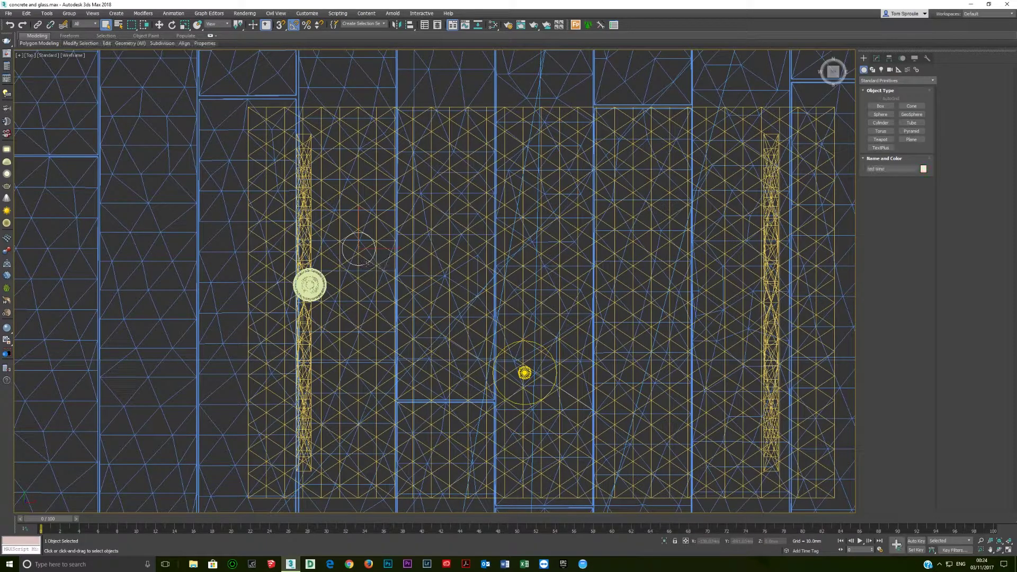
pyautogui.rightClick(373, 263)
pyautogui.click(382, 233)
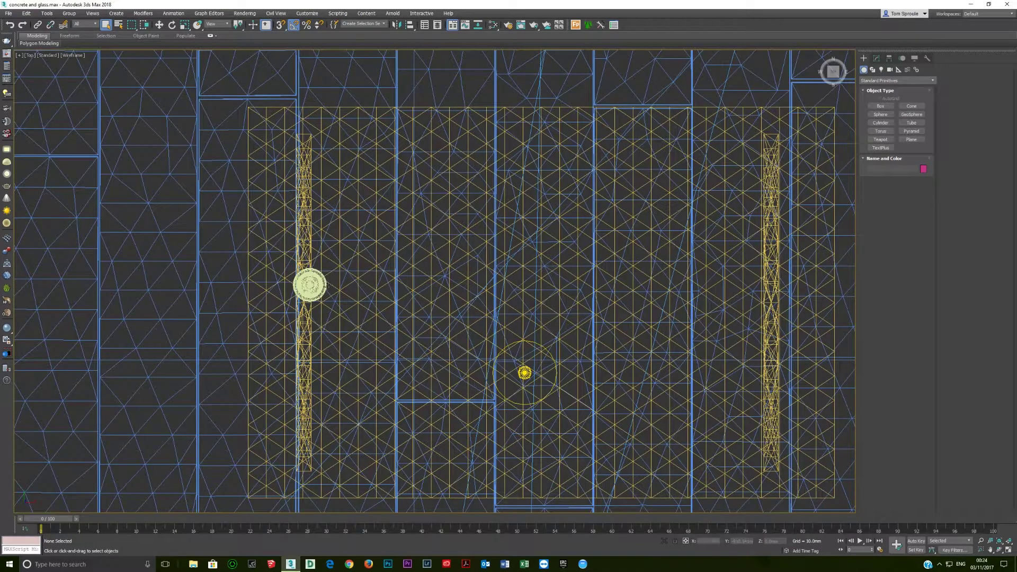
# - Hide the extra wine glass via Hide Selection
pyautogui.click(316, 291)
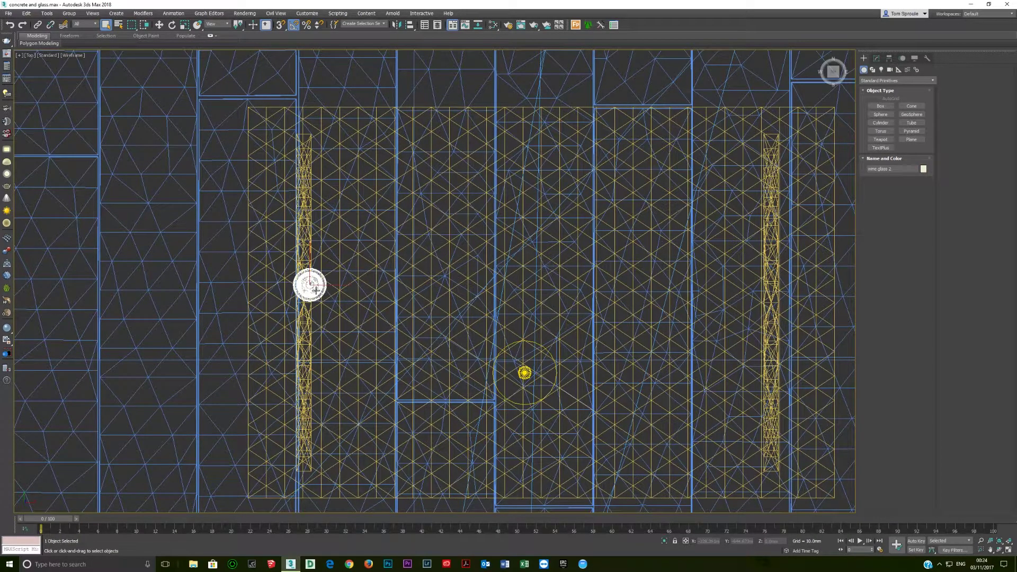
pyautogui.click(68, 13)
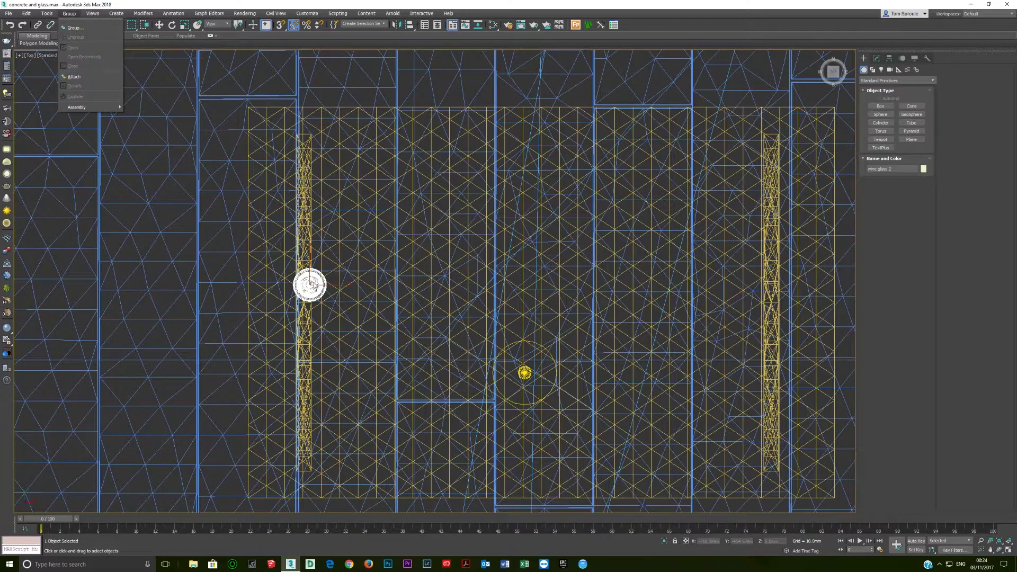
pyautogui.keyDown('alt'); pyautogui.moveTo(319, 290); pyautogui.dragTo(349, 265, button='middle'); pyautogui.keyUp('alt')
pyautogui.scroll(10, 368, 302)
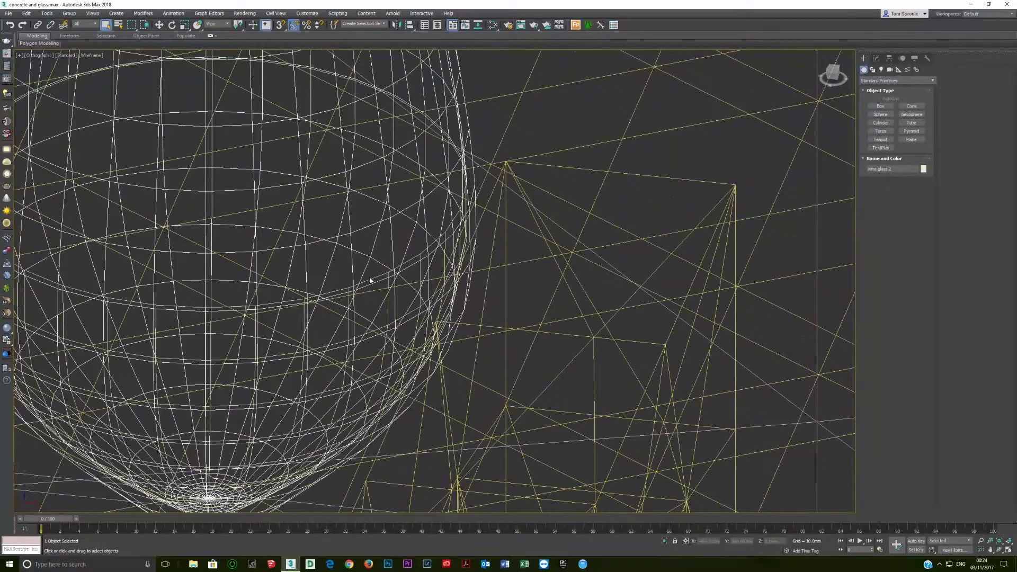
pyautogui.click(370, 279)
pyautogui.rightClick(378, 252)
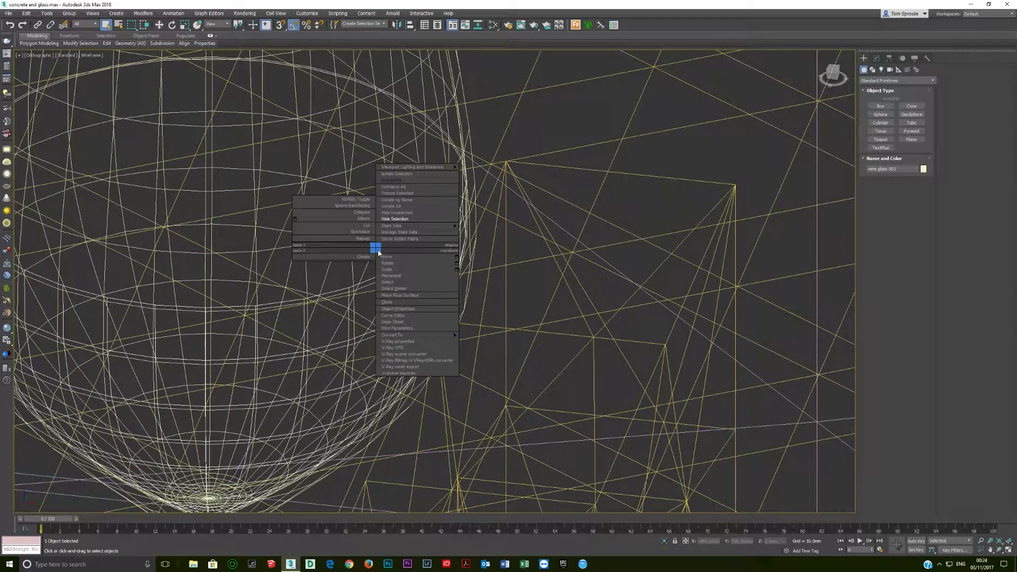
pyautogui.click(392, 219)
# - Select the remaining wine glass and return to the four-viewport layout
pyautogui.click(375, 282)
pyautogui.scroll(-15, 373, 272)
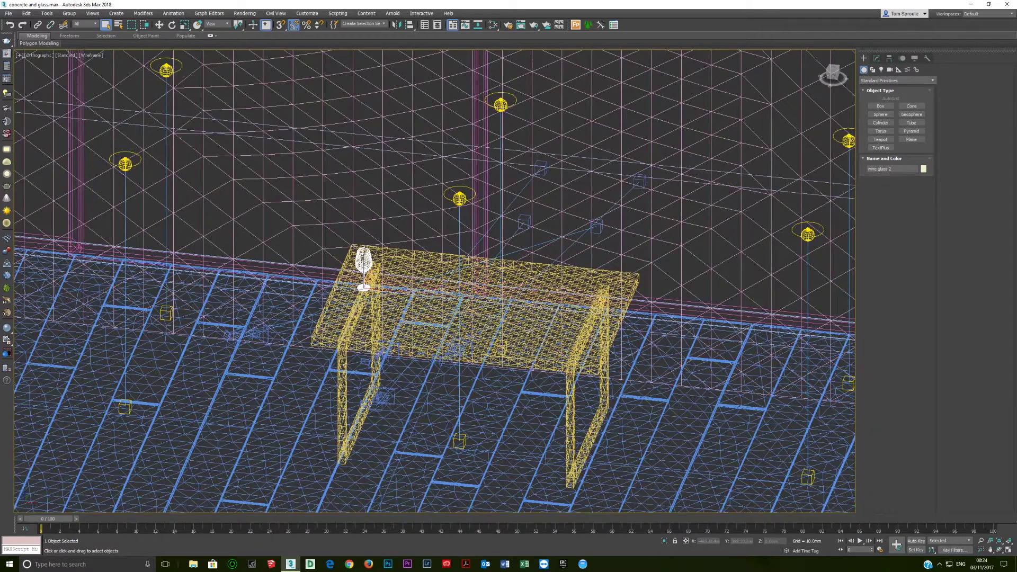
pyautogui.hotkey('alt', 'w')
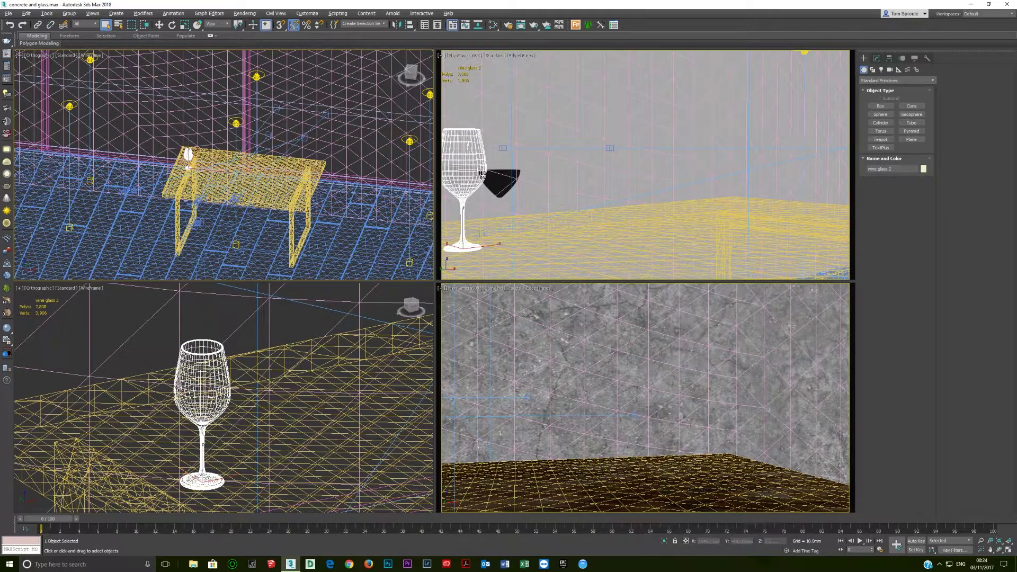
# - Set the bottom-right viewport to look through PhysCamera001
pyautogui.click(462, 290)
pyautogui.moveTo(490, 297)
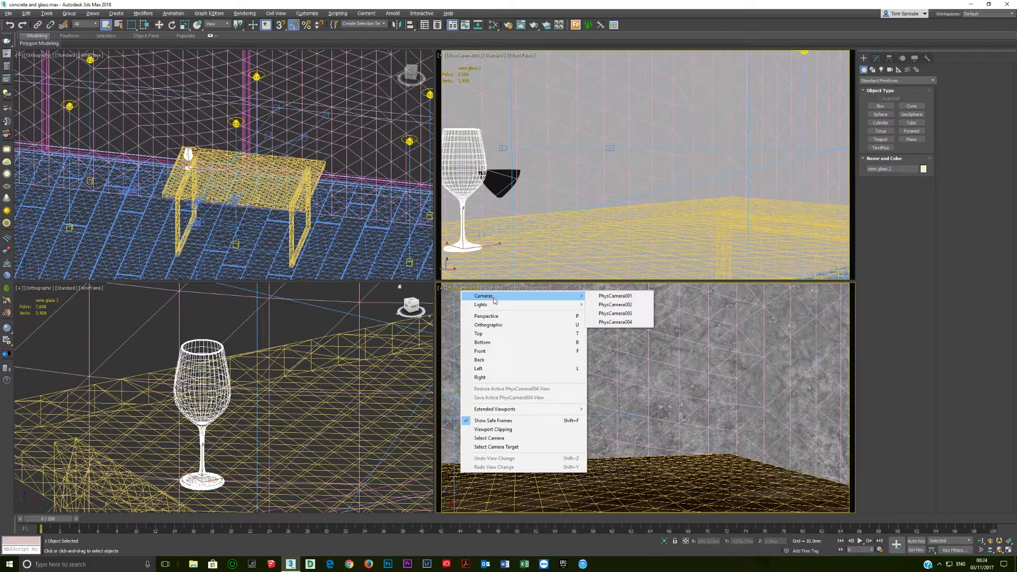
pyautogui.click(631, 296)
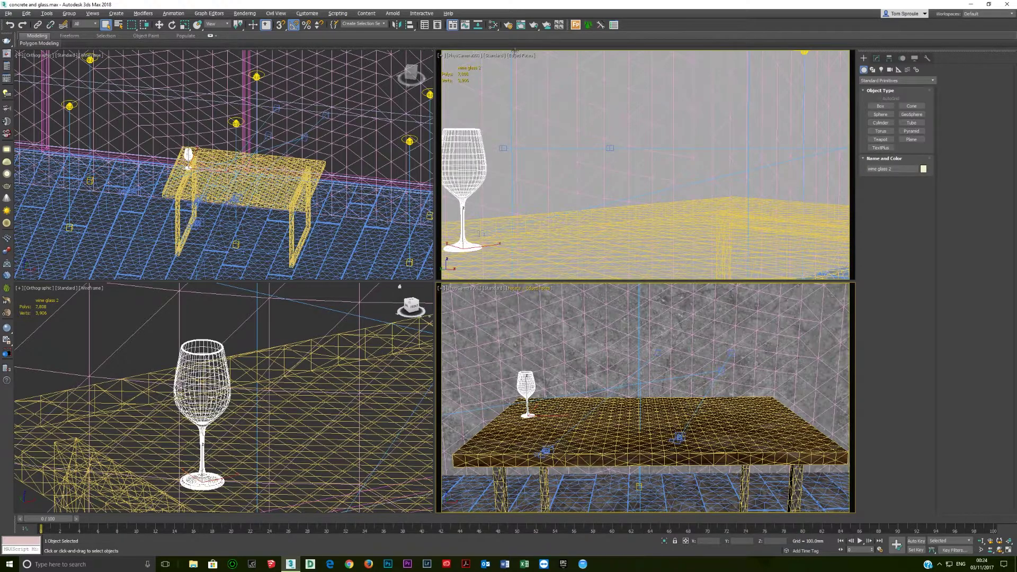
pyautogui.click(508, 25)
# - Set the render output size to 1280x720
pyautogui.moveTo(535, 101); pyautogui.dragTo(303, 62)
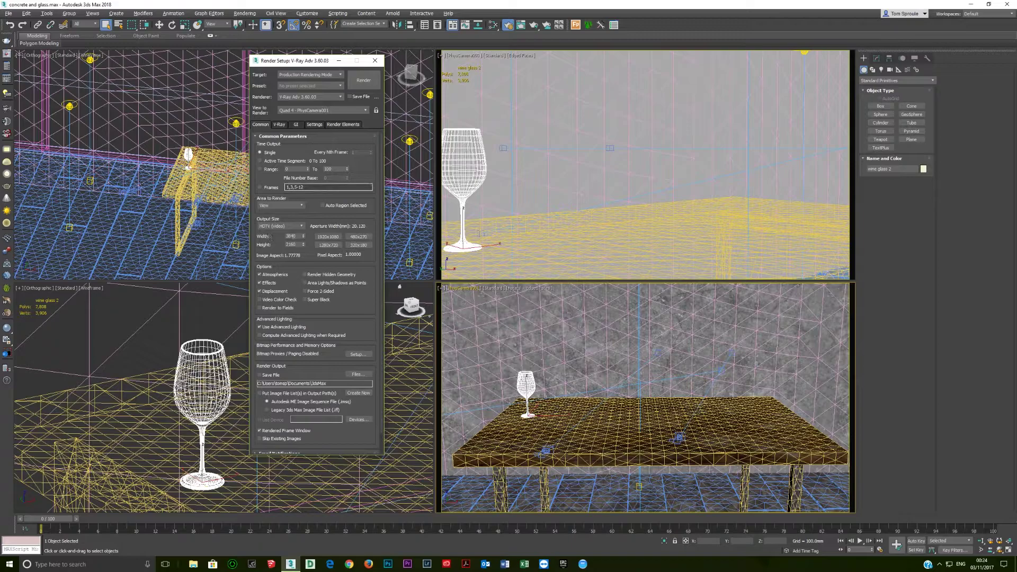
pyautogui.doubleClick(292, 236)
pyautogui.click(329, 245)
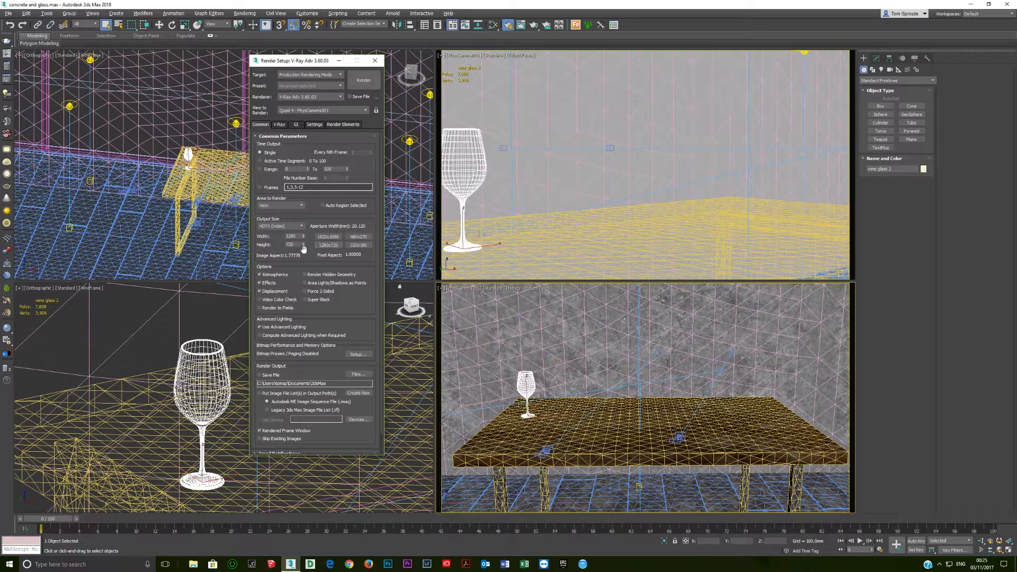
# - Switch the V-Ray image sampler to Bucket with max subdivs 4
pyautogui.click(279, 125)
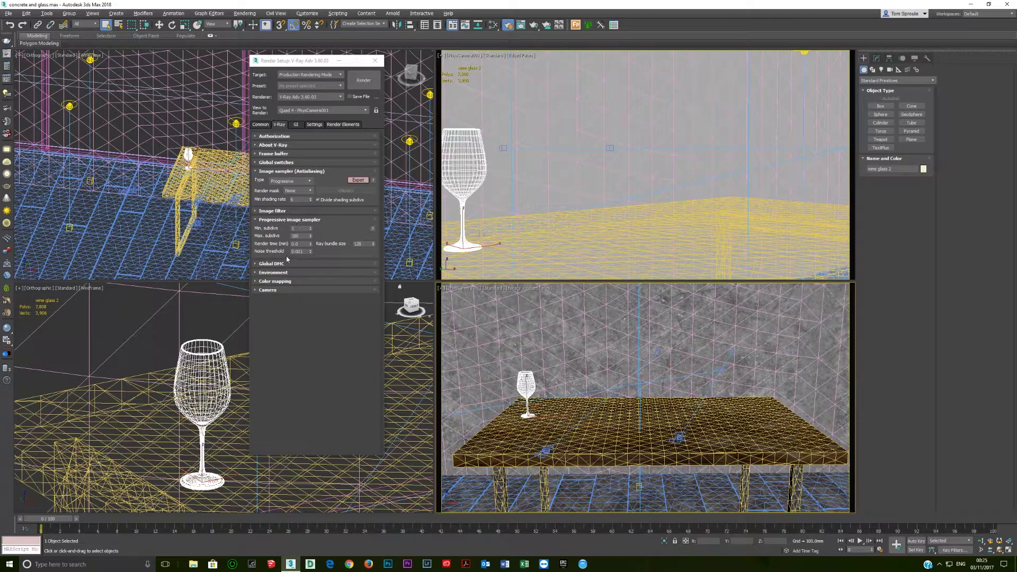
pyautogui.click(298, 183)
pyautogui.click(286, 189)
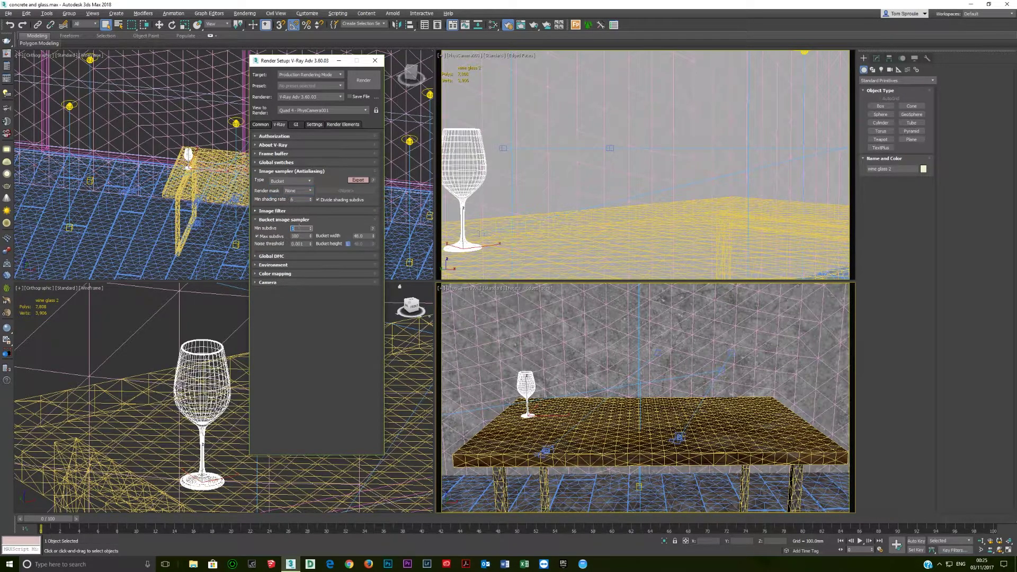
pyautogui.press('Tab')
pyautogui.write('4')
# - Review the GI, System and Render Elements tabs, expanding the Light cache settings
pyautogui.click(298, 125)
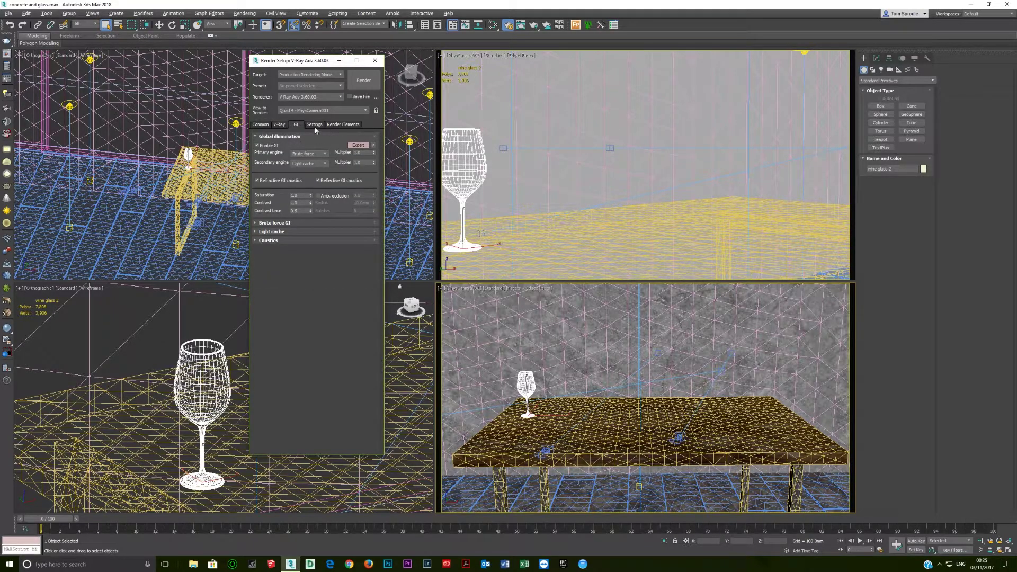
pyautogui.click(314, 125)
pyautogui.click(296, 125)
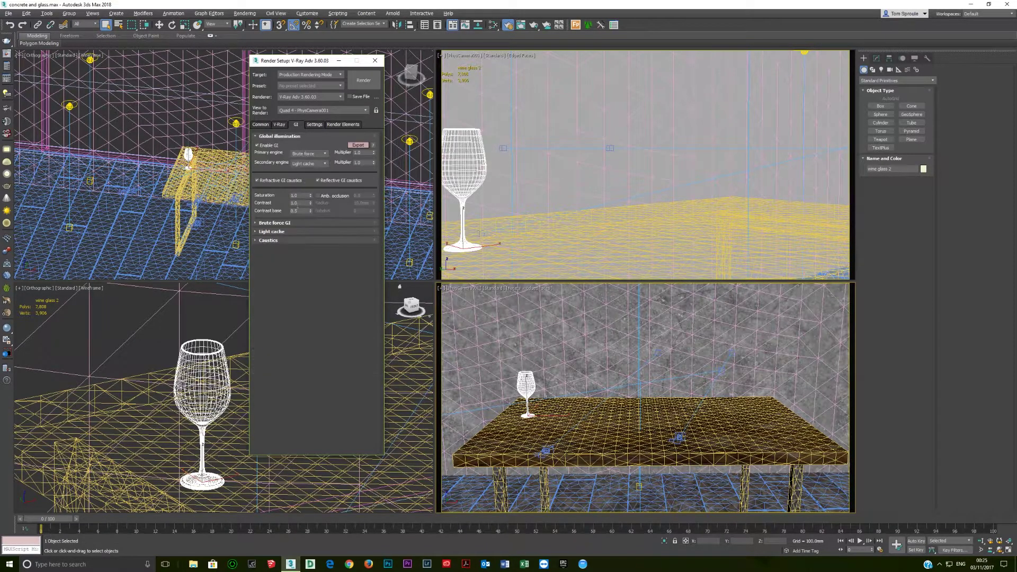
pyautogui.click(271, 232)
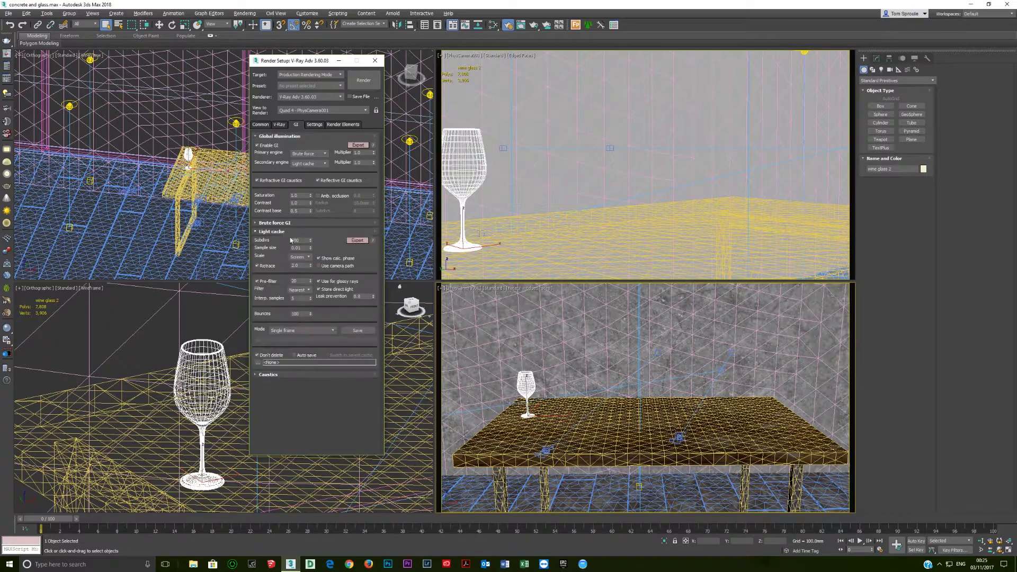
pyautogui.click(315, 125)
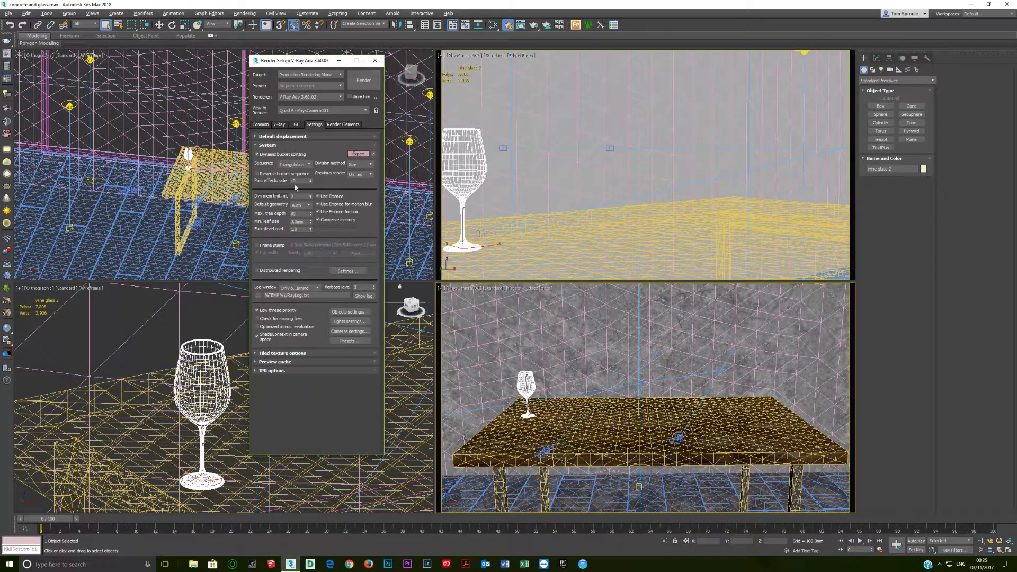
pyautogui.click(329, 126)
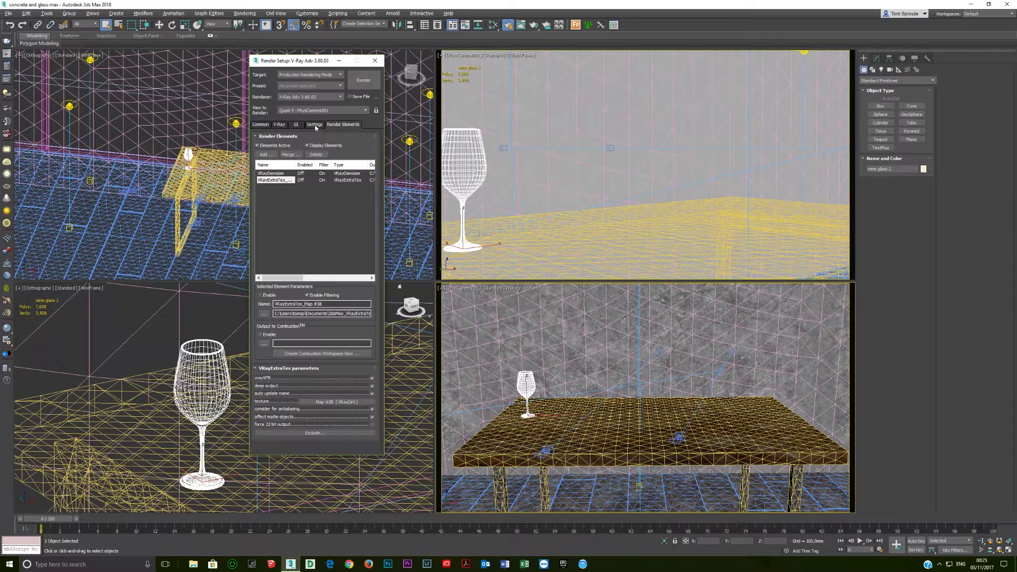
pyautogui.click(315, 125)
pyautogui.click(342, 125)
pyautogui.click(314, 125)
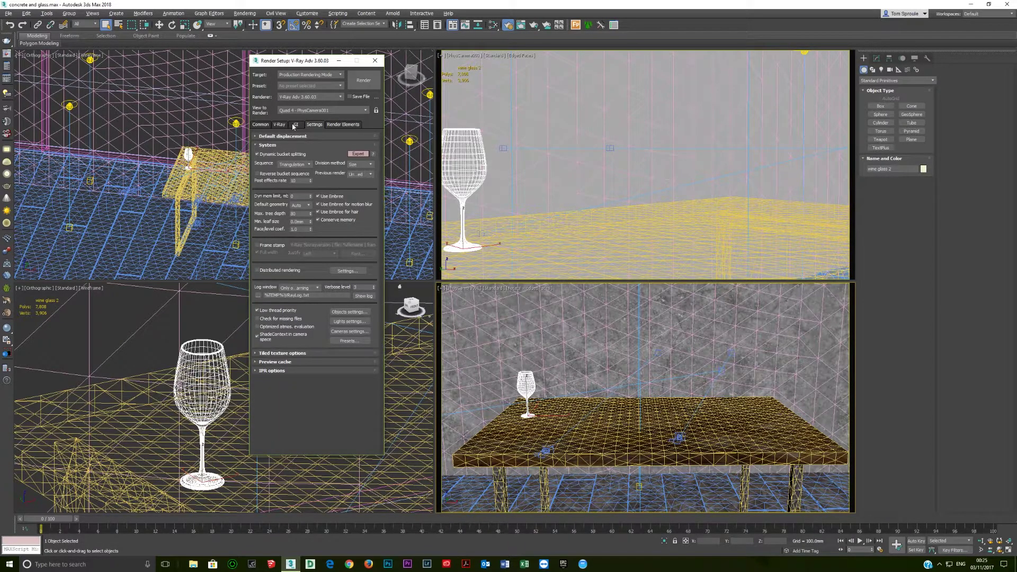
# - Turn off saving the V-Ray raw image file in the frame buffer settings
pyautogui.click(295, 125)
pyautogui.click(279, 125)
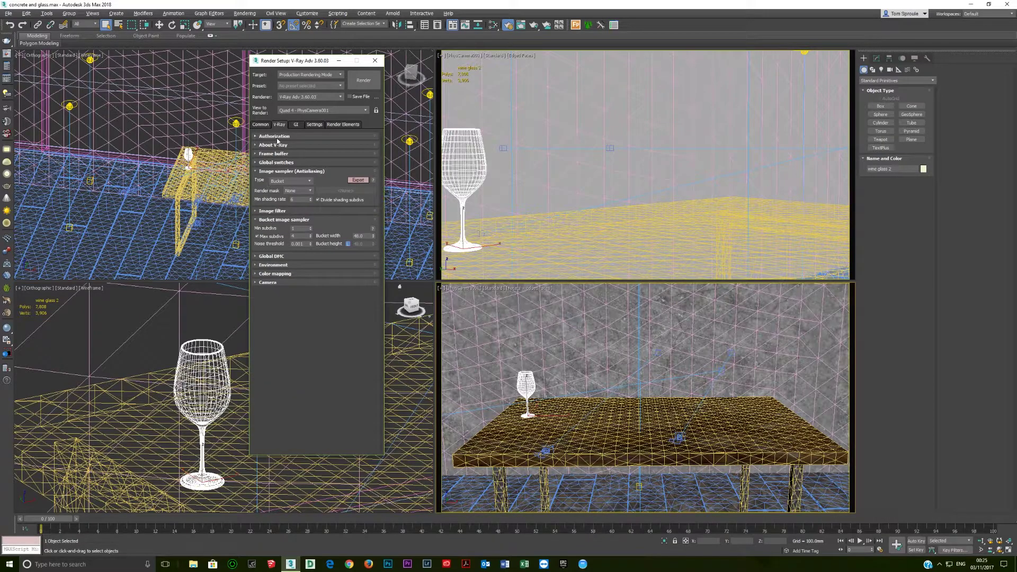
pyautogui.click(273, 153)
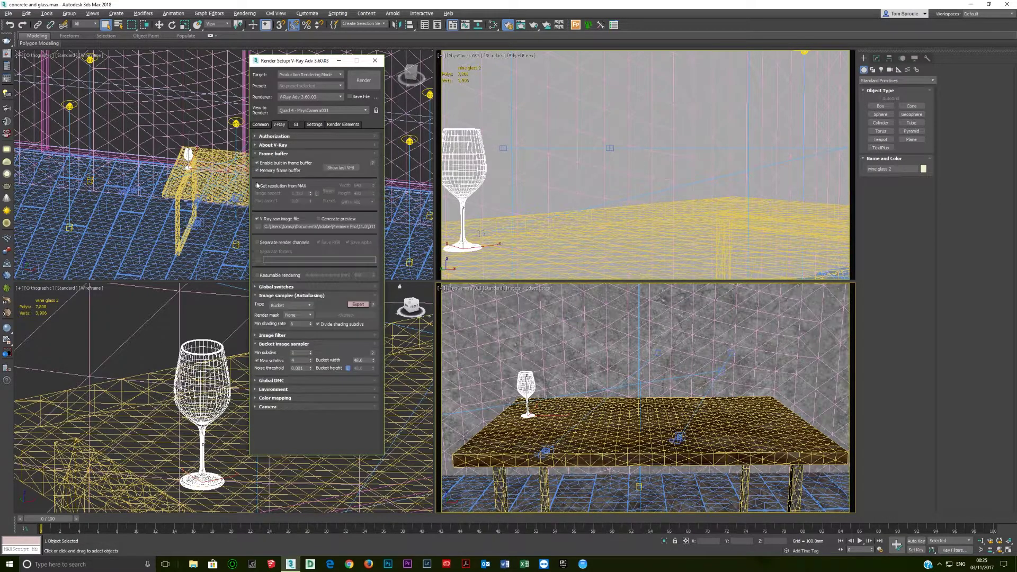
pyautogui.click(258, 219)
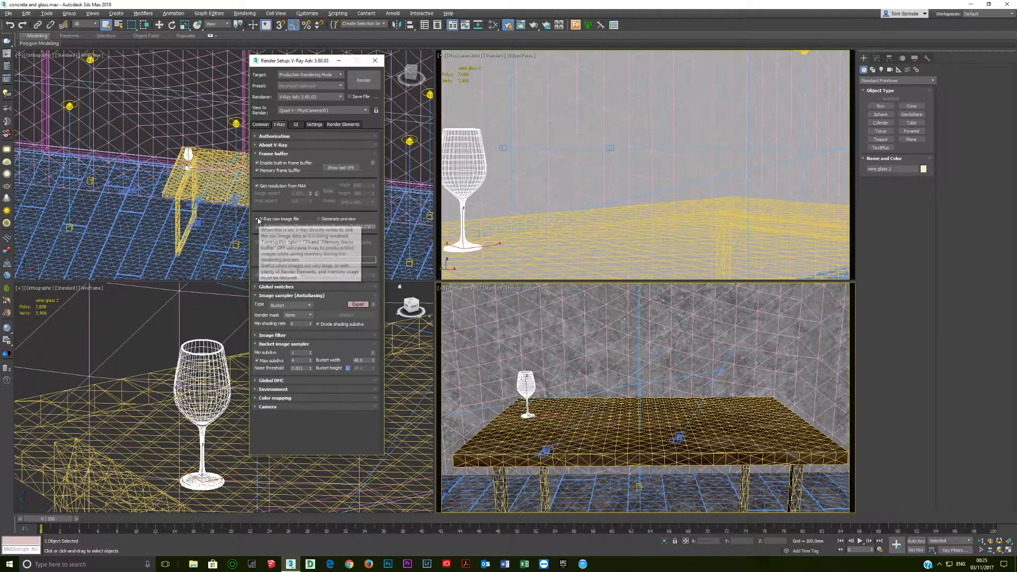
# - Set Time Output to a single frame and expand V-Ray's Global switches
pyautogui.click(260, 125)
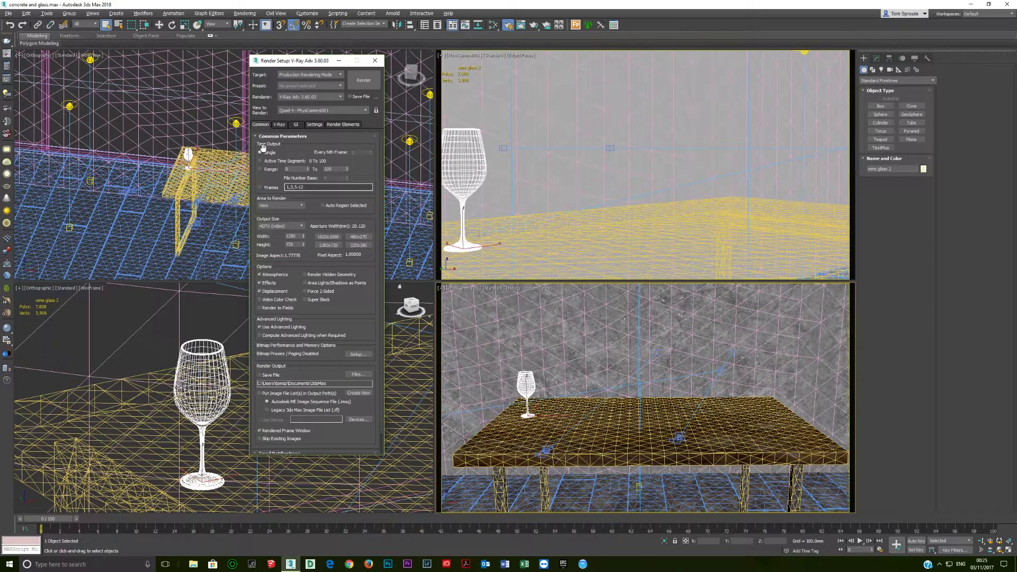
pyautogui.click(262, 151)
pyautogui.rightClick(508, 344)
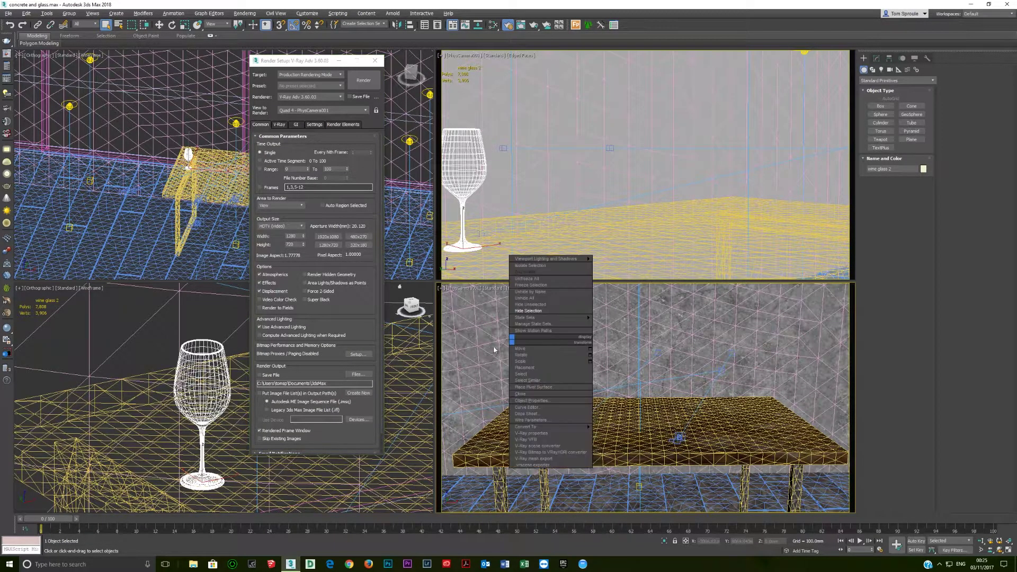
pyautogui.click(279, 125)
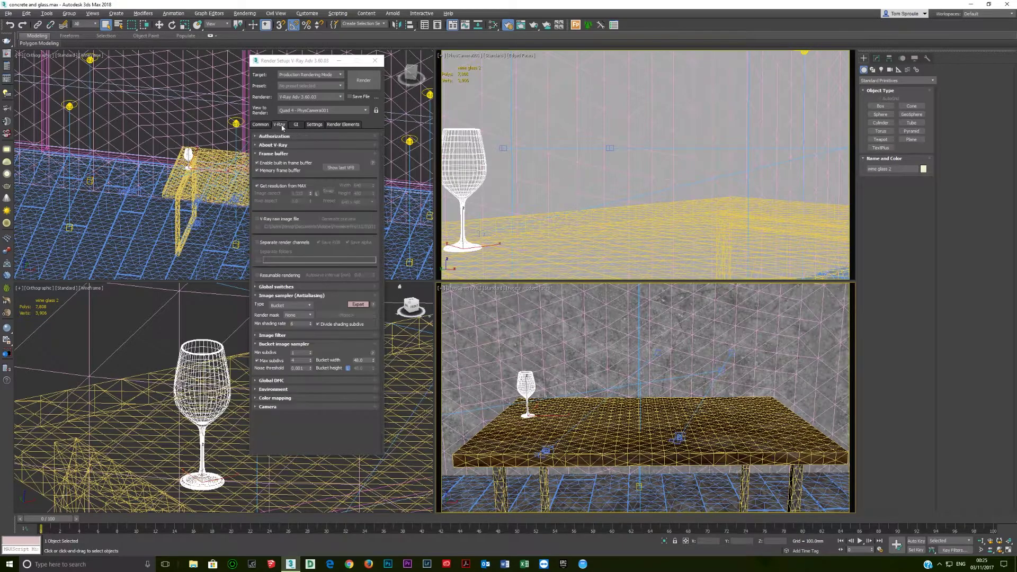
pyautogui.click(290, 287)
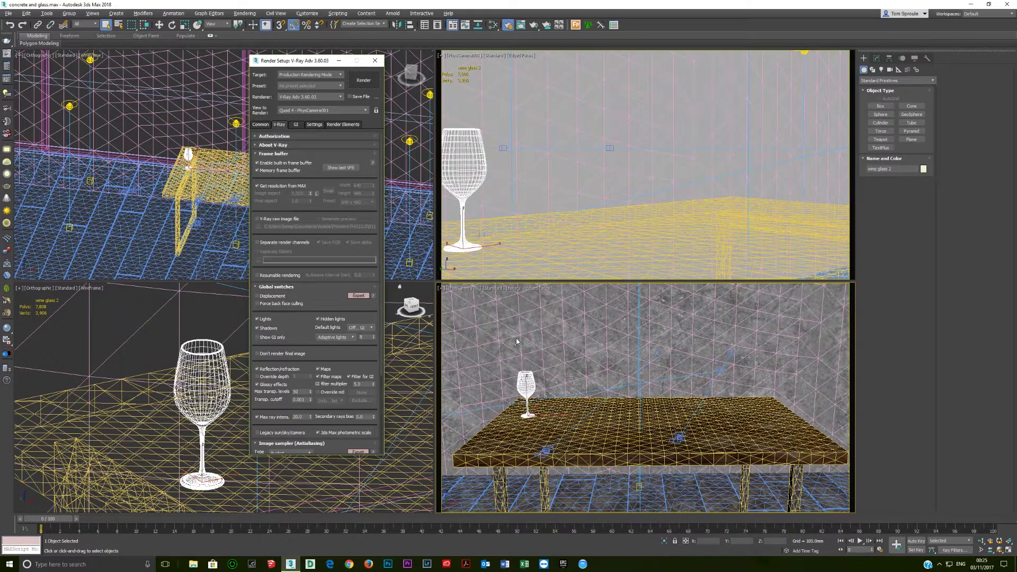
# - Render the camera view, then re-render only a region around the wine glass
pyautogui.hotkey('shift', 'q')
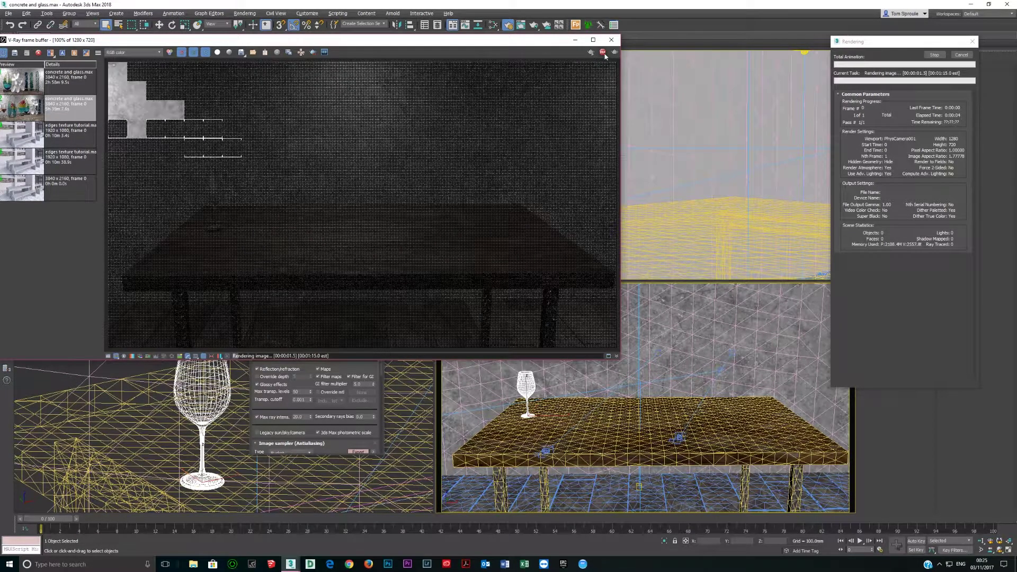
pyautogui.click(313, 52)
pyautogui.moveTo(189, 155); pyautogui.dragTo(238, 244)
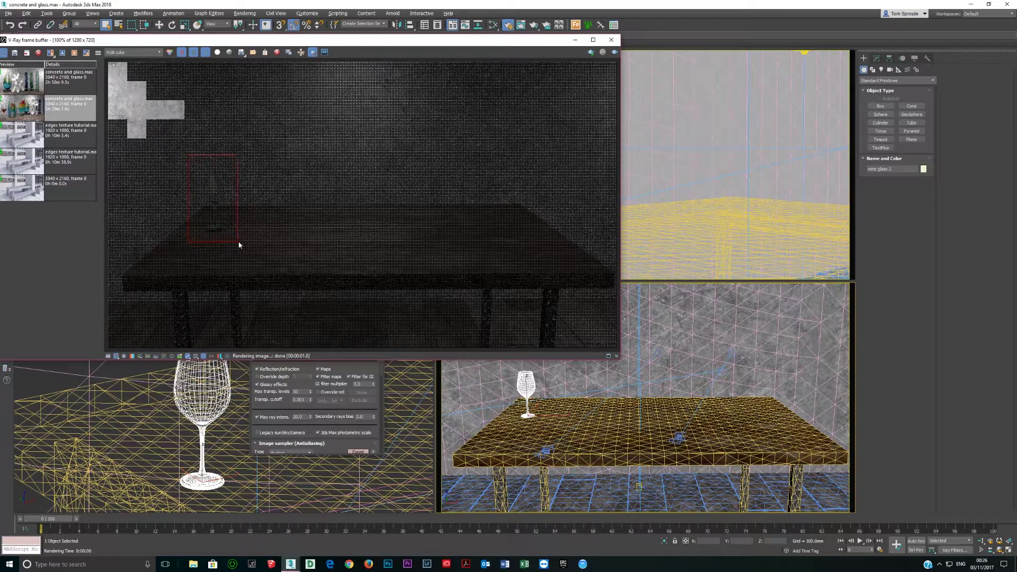
pyautogui.click(615, 52)
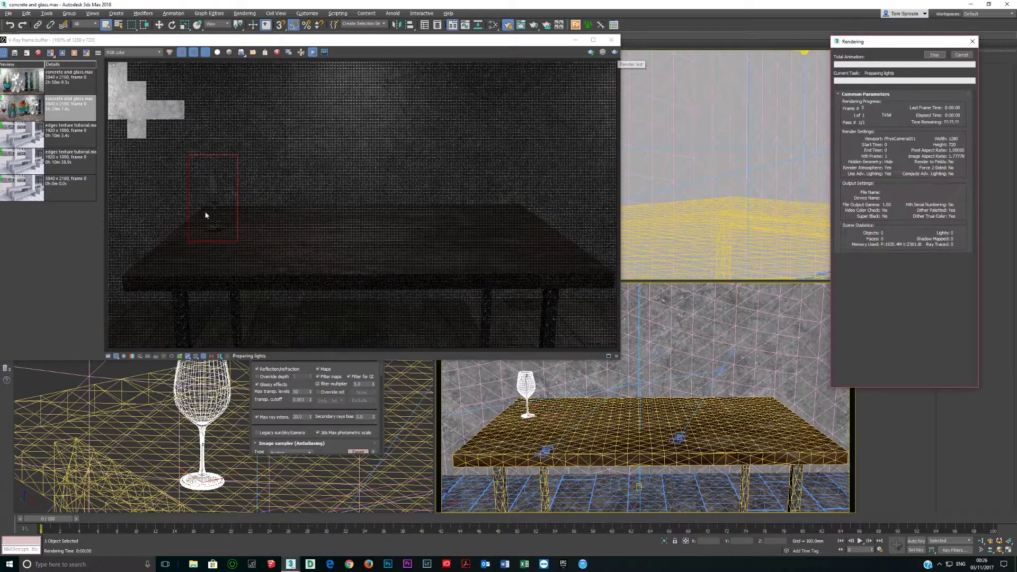
# - Zoom in on the glass region render, then bring up File Explorer
pyautogui.scroll(1, 213, 198)
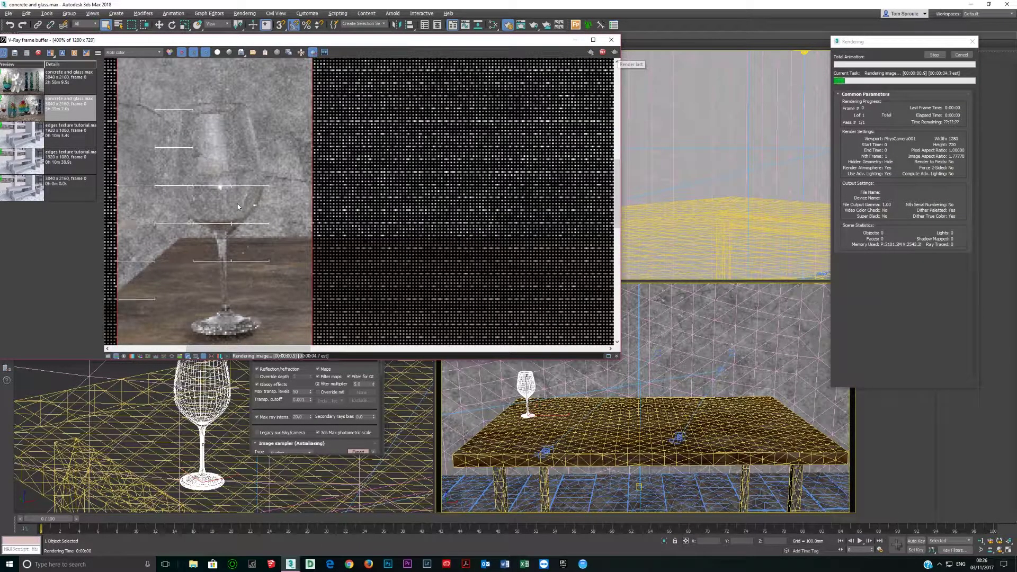
pyautogui.scroll(-1, 237, 204)
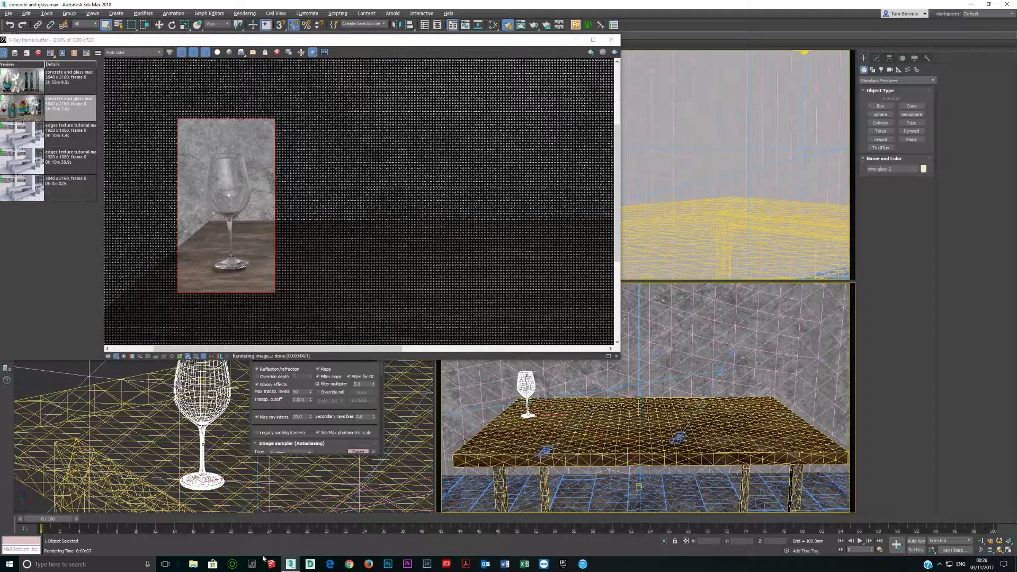
pyautogui.click(195, 563)
# - View the red and white wine glass reference photo from Pictures, then close it
pyautogui.doubleClick(690, 192)
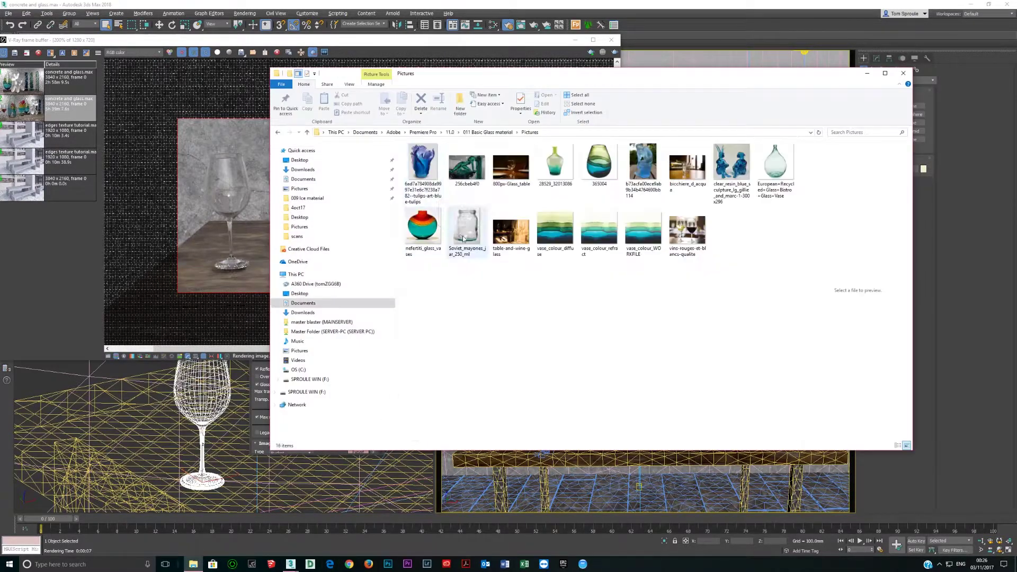
pyautogui.click(683, 238)
pyautogui.doubleClick(683, 238)
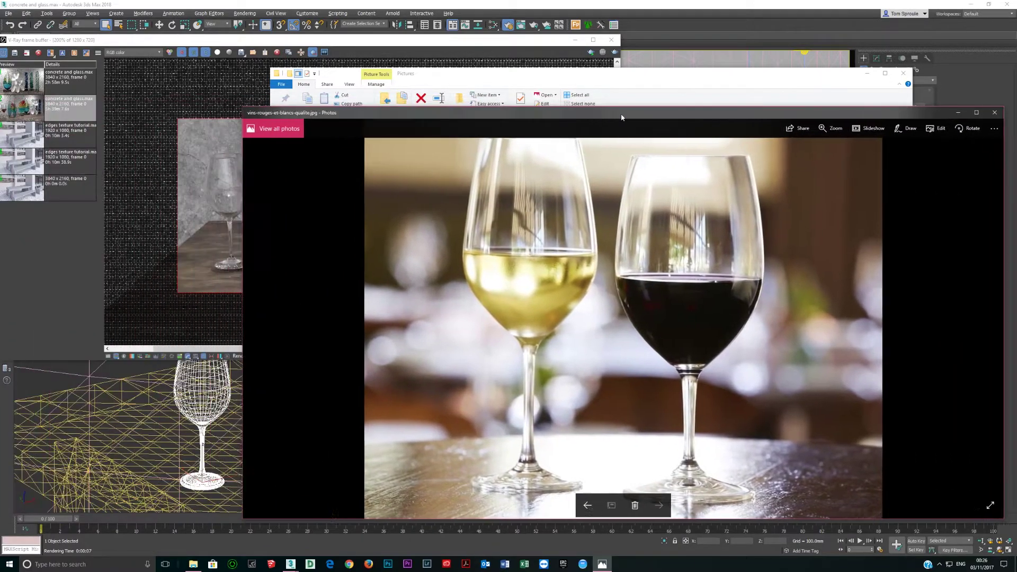
pyautogui.moveTo(622, 117); pyautogui.dragTo(678, 89)
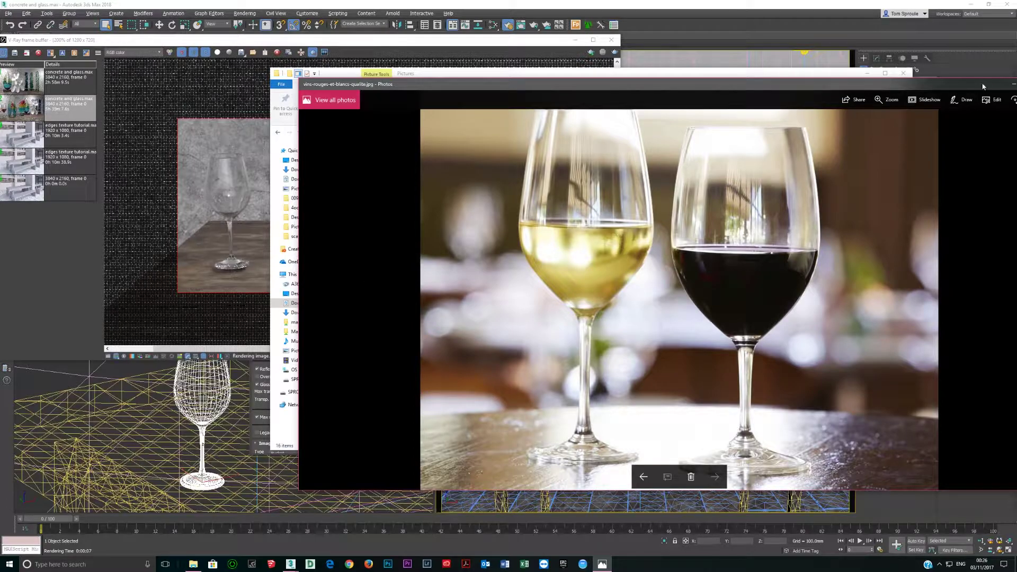
pyautogui.moveTo(942, 87); pyautogui.dragTo(940, 73)
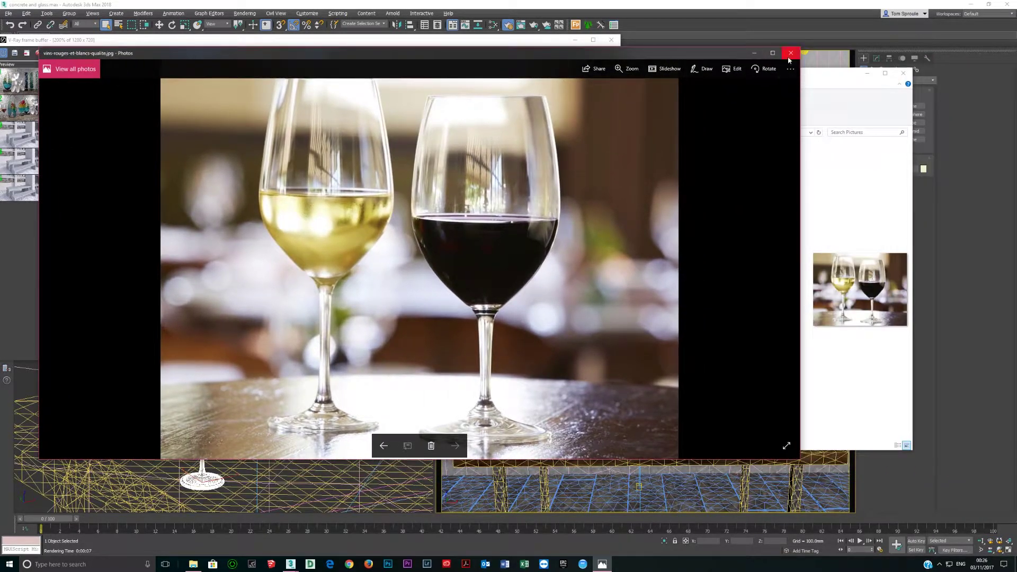
pyautogui.click(790, 51)
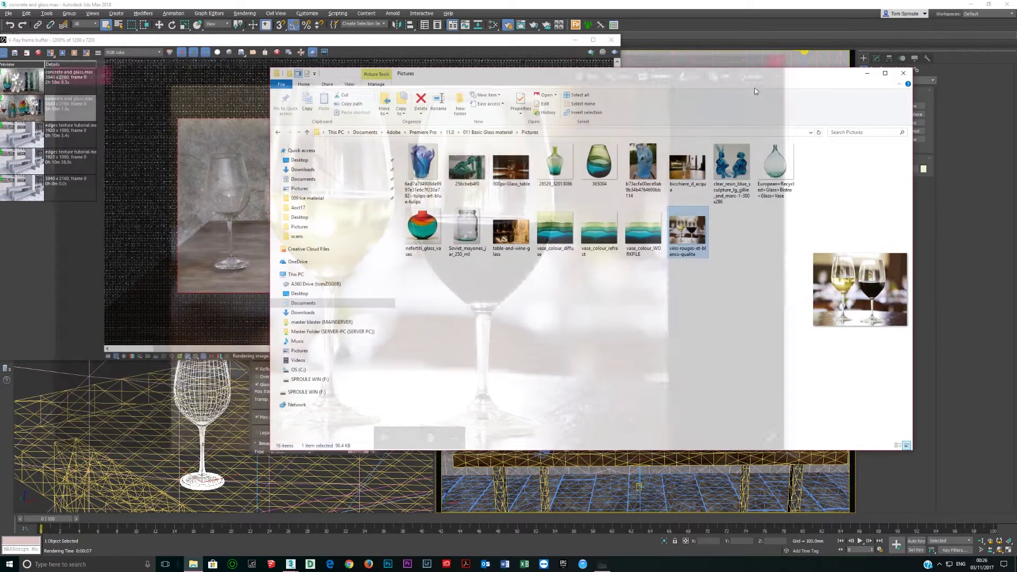
pyautogui.click(866, 73)
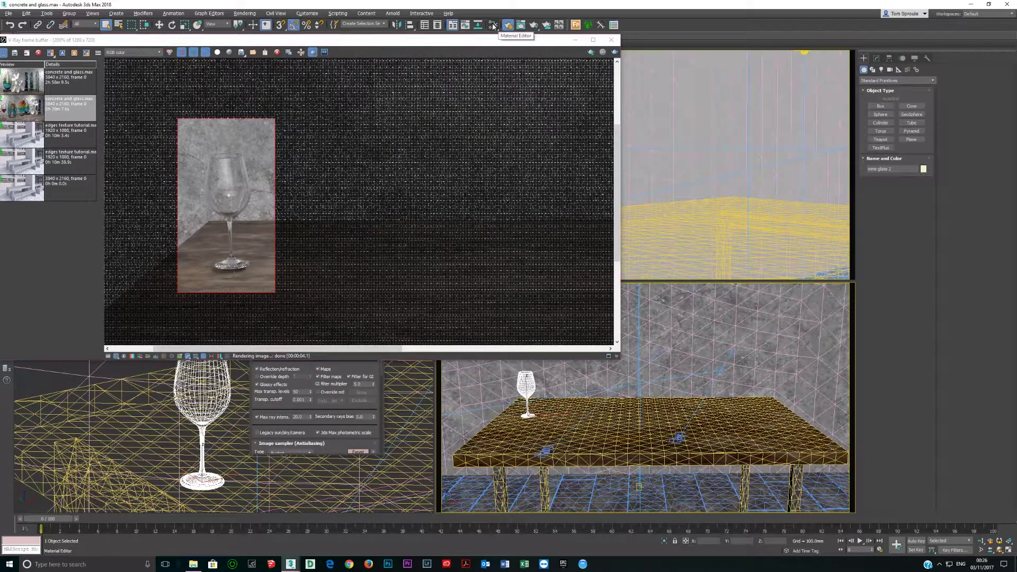
# - Open the Slate Material Editor and create a new view named 'glass tutorial'
pyautogui.press('m')
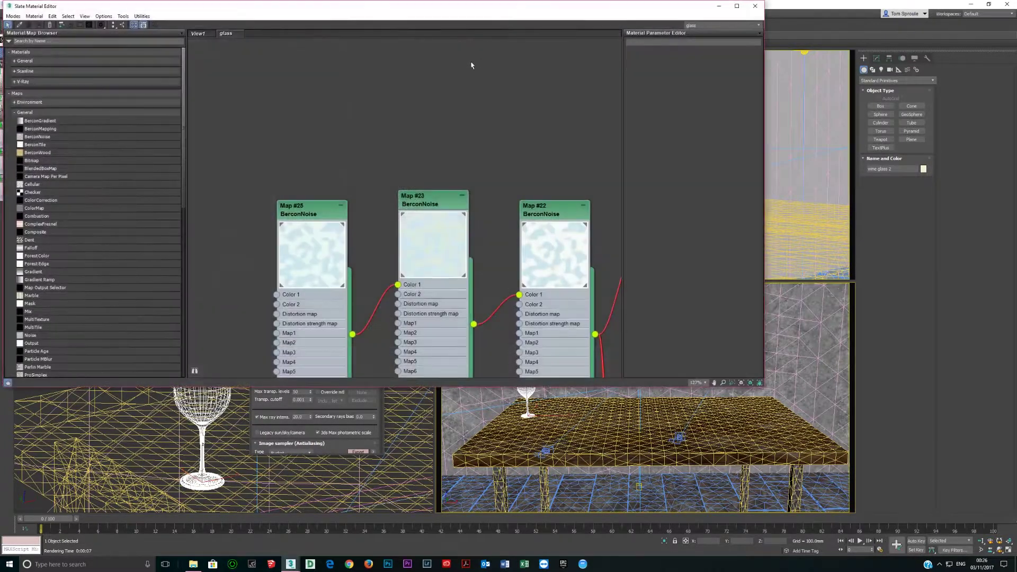
pyautogui.moveTo(437, 11); pyautogui.dragTo(486, 117)
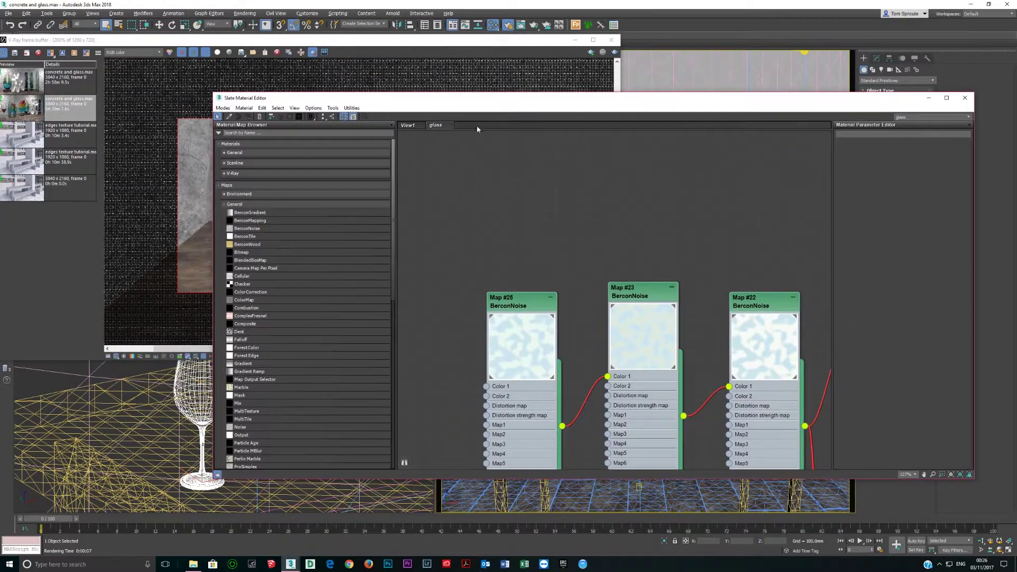
pyautogui.rightClick(478, 130)
pyautogui.click(495, 134)
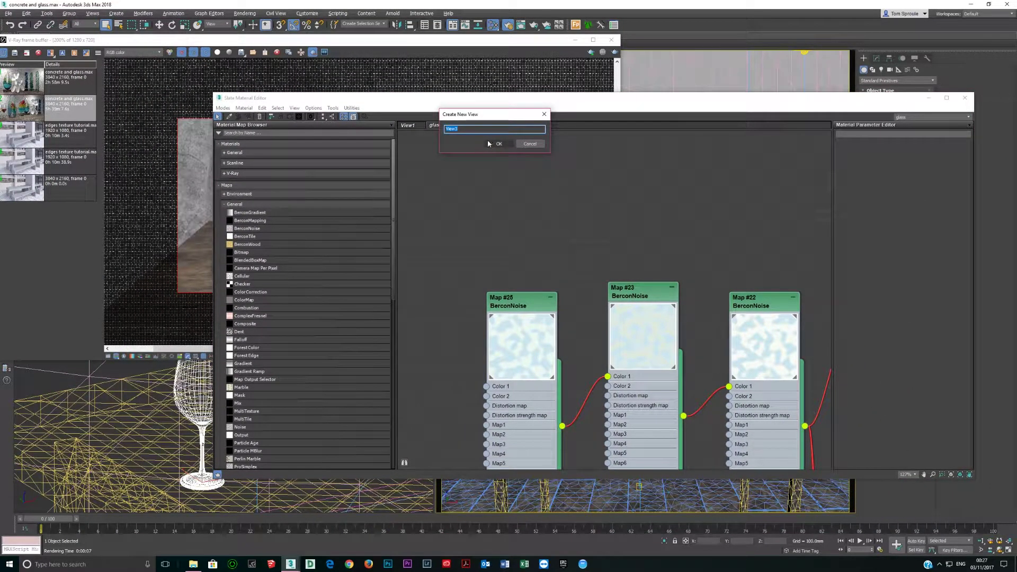
pyautogui.write('glass tutorial')
pyautogui.click(488, 142)
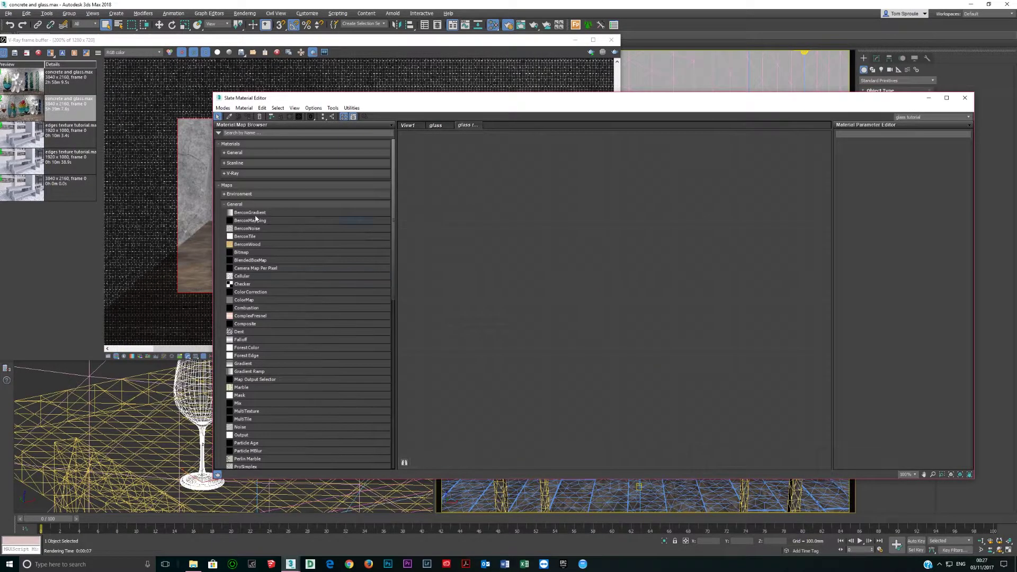
# - Add a VRayMtl node to the view and rename it 'glass'
pyautogui.click(236, 204)
pyautogui.click(233, 174)
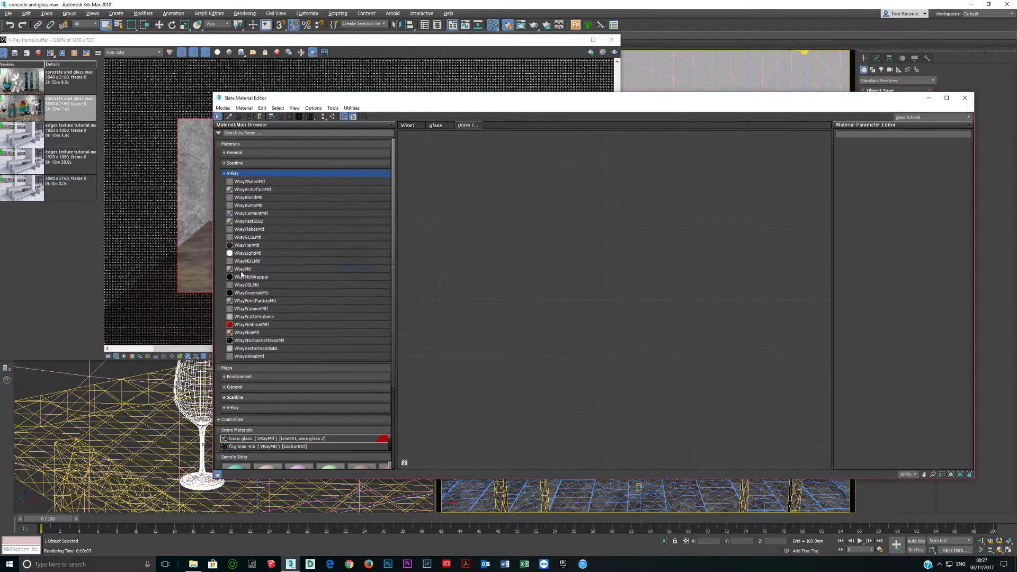
pyautogui.doubleClick(249, 270)
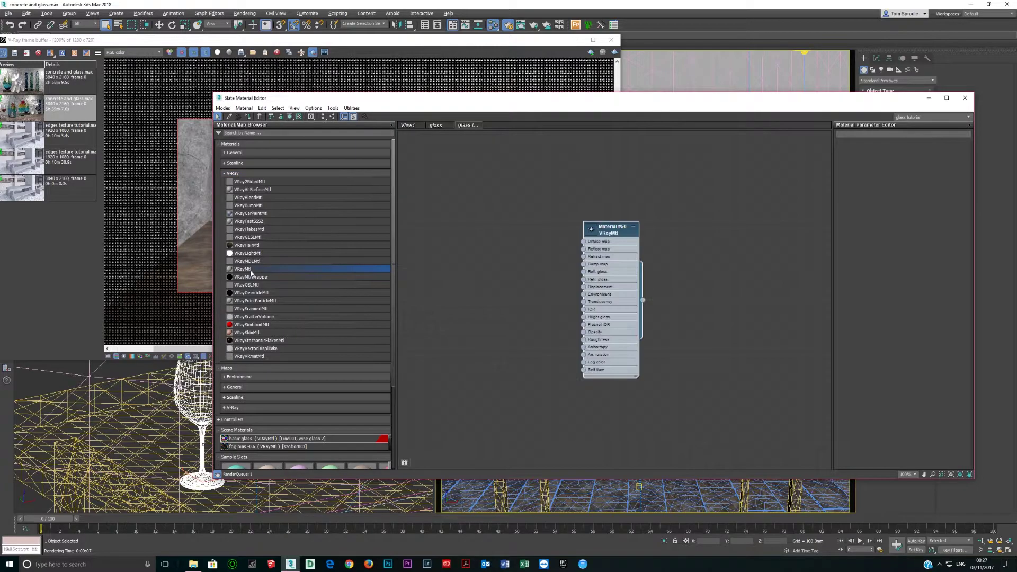
pyautogui.doubleClick(615, 271)
pyautogui.click(874, 134)
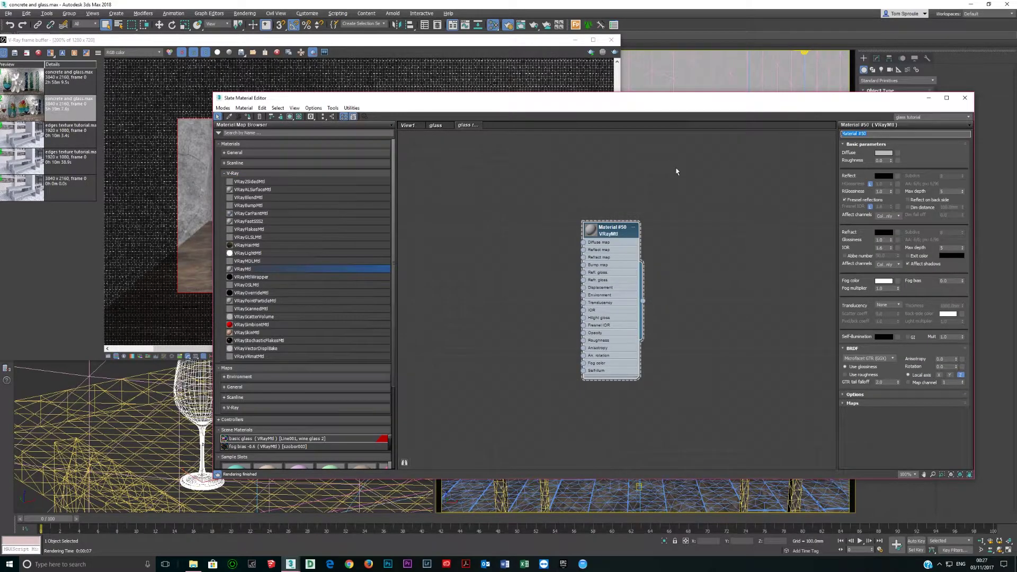
pyautogui.write('glass')
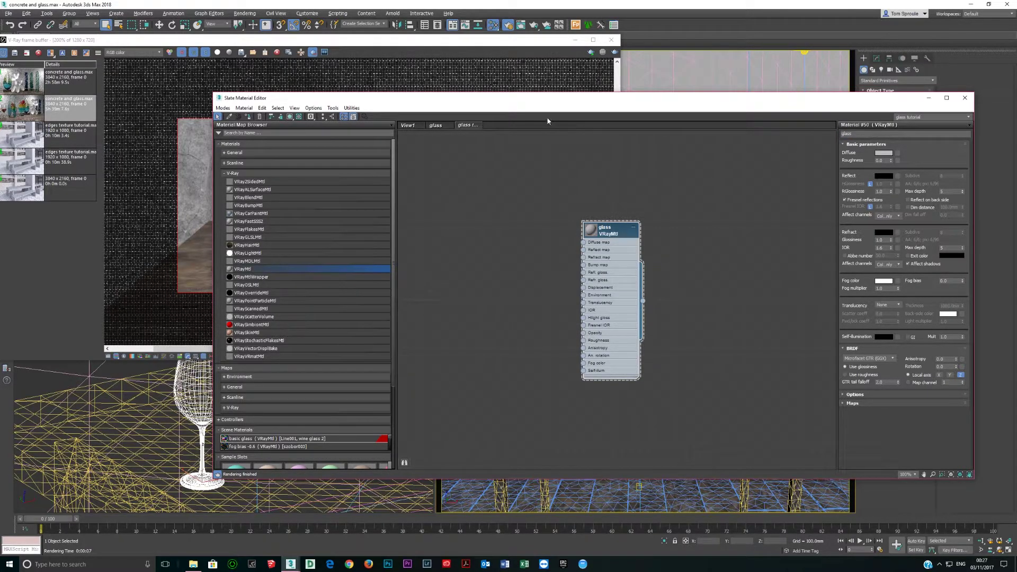
# - Assign the glass material to the selected wine glass
pyautogui.moveTo(554, 103); pyautogui.dragTo(569, 66)
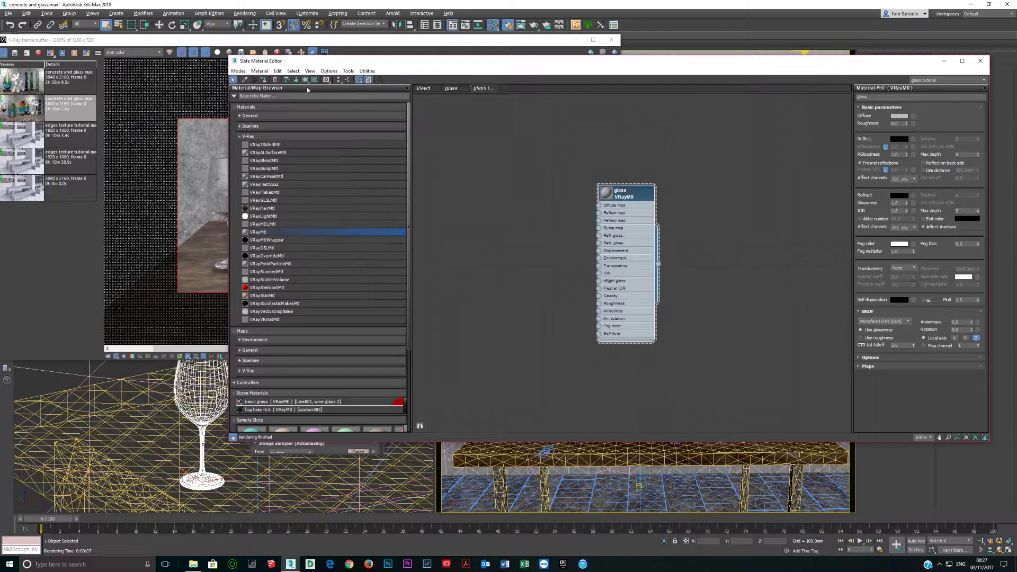
pyautogui.click(264, 80)
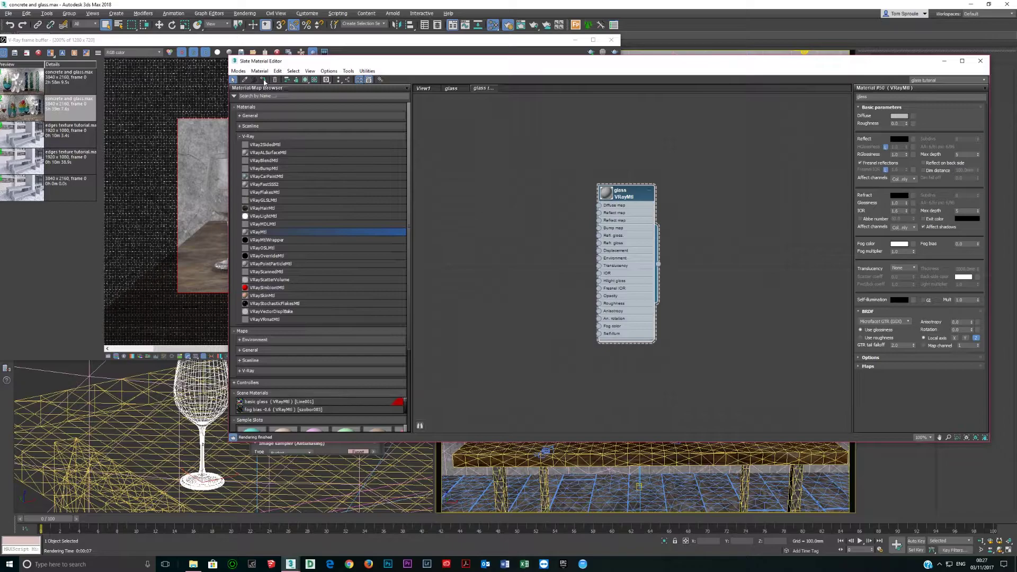
pyautogui.moveTo(375, 61); pyautogui.dragTo(609, 172)
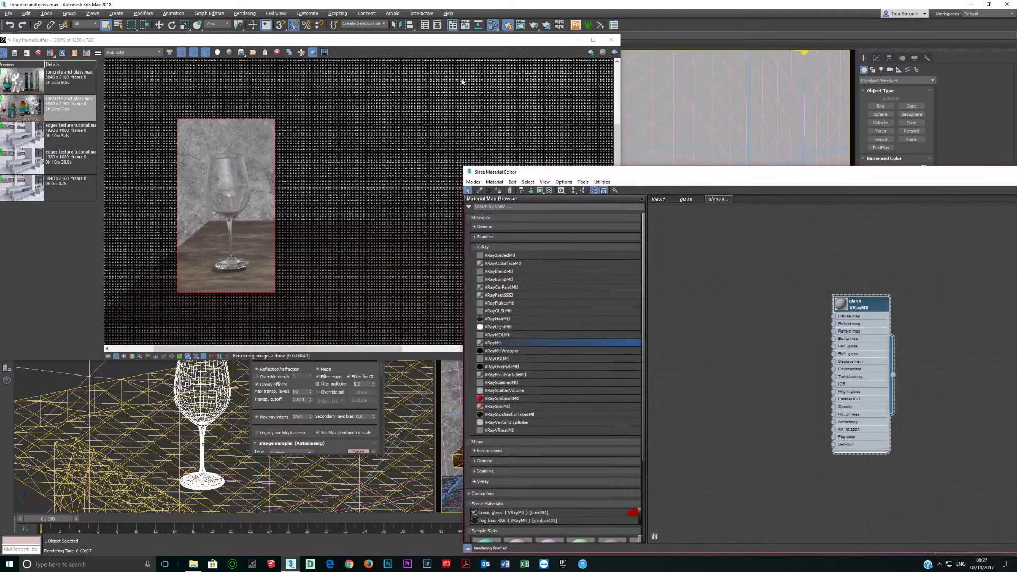
# - Render the scene with the new glass material applied
pyautogui.click(613, 52)
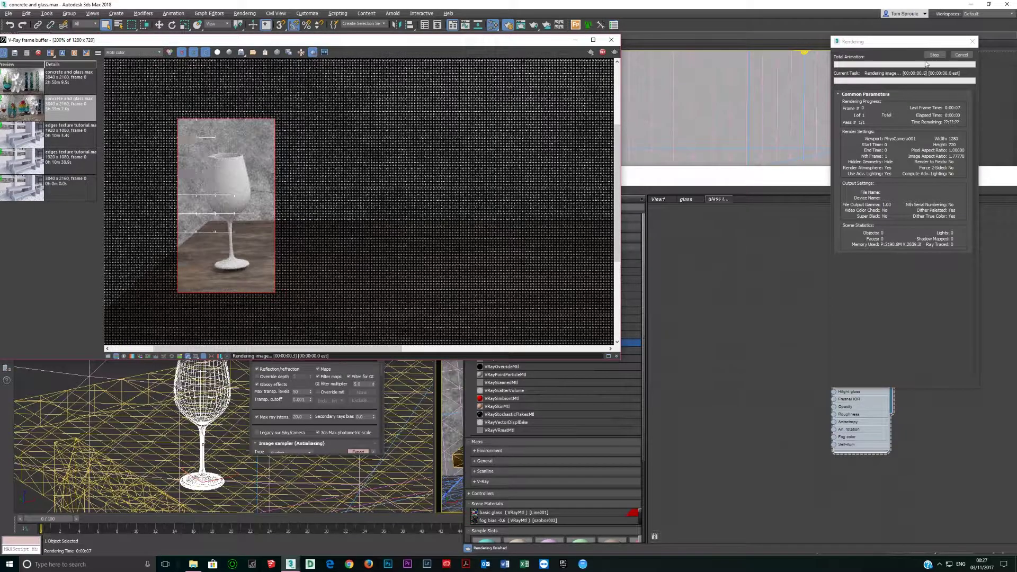
pyautogui.moveTo(768, 172); pyautogui.dragTo(628, 5)
pyautogui.moveTo(825, 173); pyautogui.dragTo(800, 185, button='middle')
pyautogui.moveTo(916, 10); pyautogui.dragTo(741, 59)
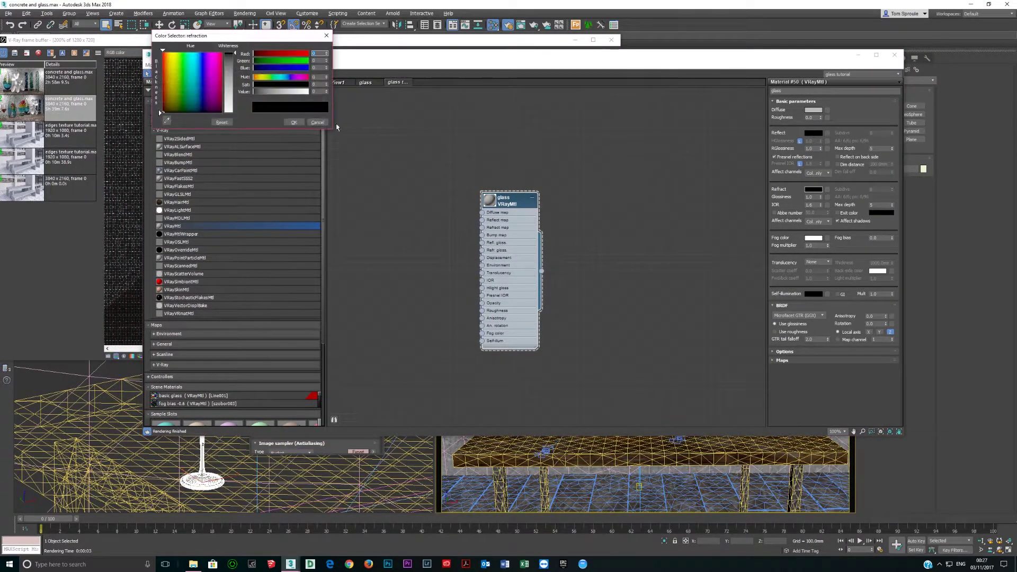
# - Set the glass refraction colour to white and re-render the glass region
pyautogui.moveTo(234, 53); pyautogui.dragTo(225, 116)
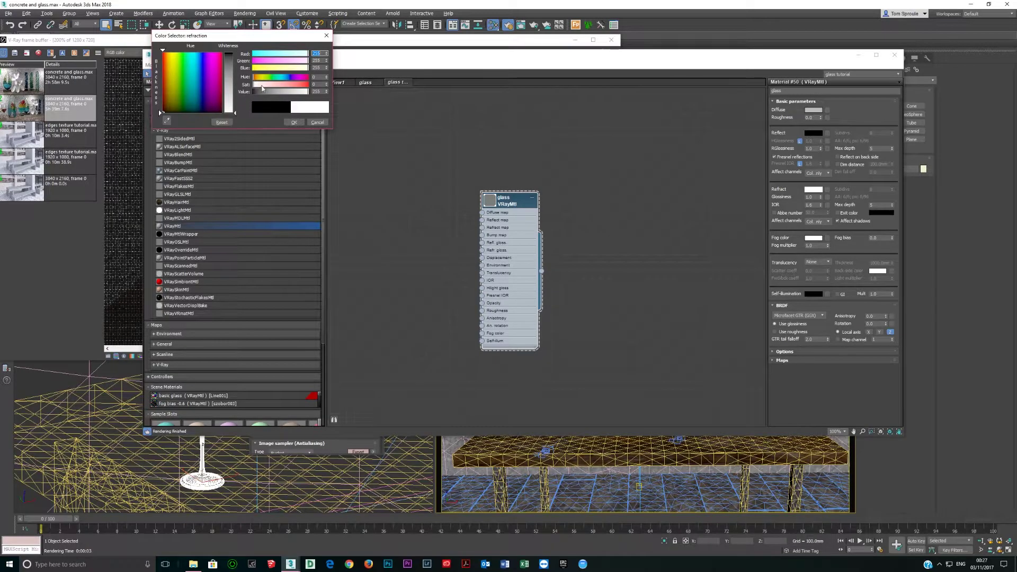
pyautogui.click(296, 122)
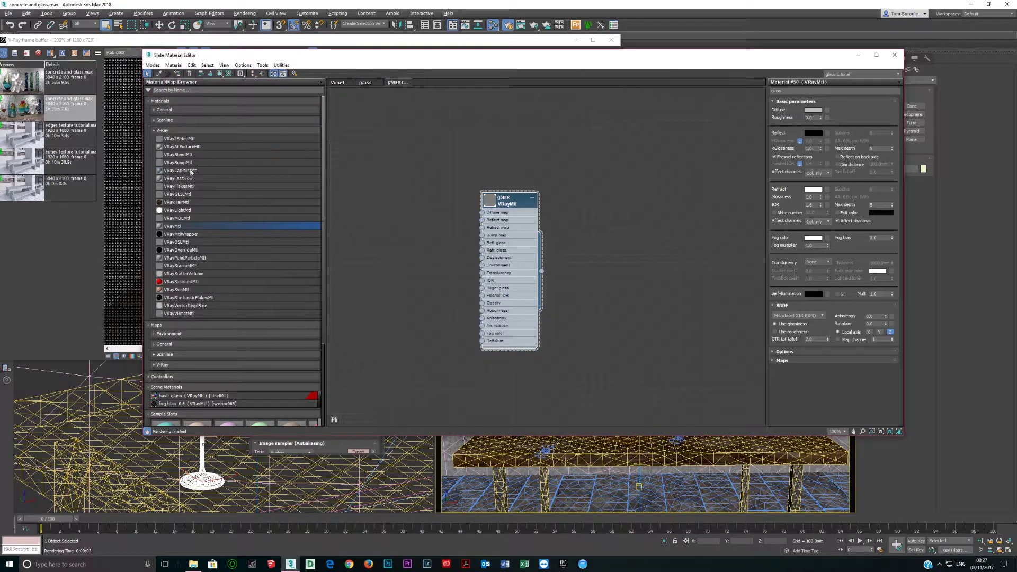
pyautogui.moveTo(143, 151); pyautogui.dragTo(316, 144)
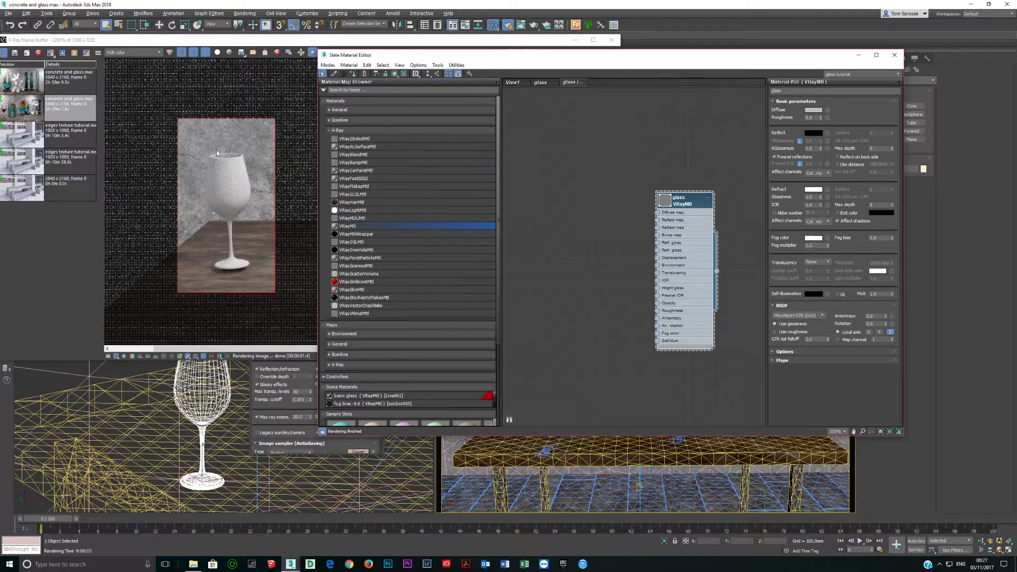
pyautogui.click(485, 39)
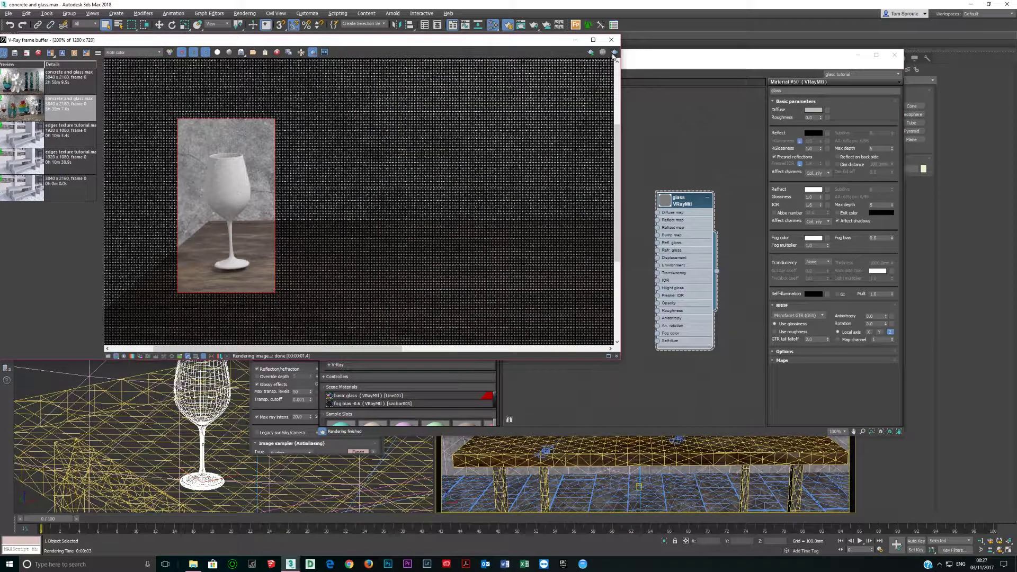
pyautogui.click(614, 52)
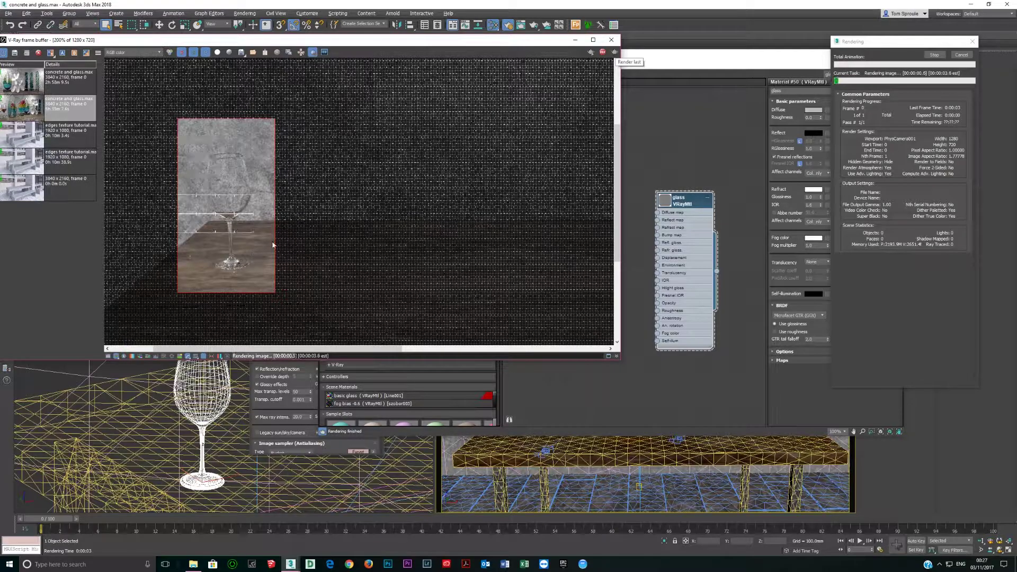
# - Show a checker background in the preview, shade the material in viewport, enlarge preview
pyautogui.click(652, 267)
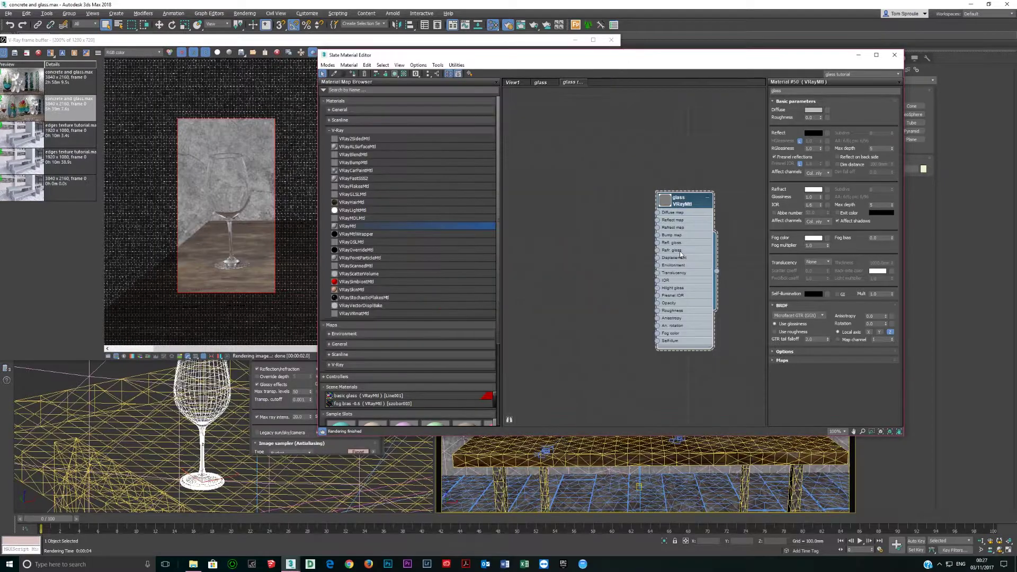
pyautogui.click(404, 75)
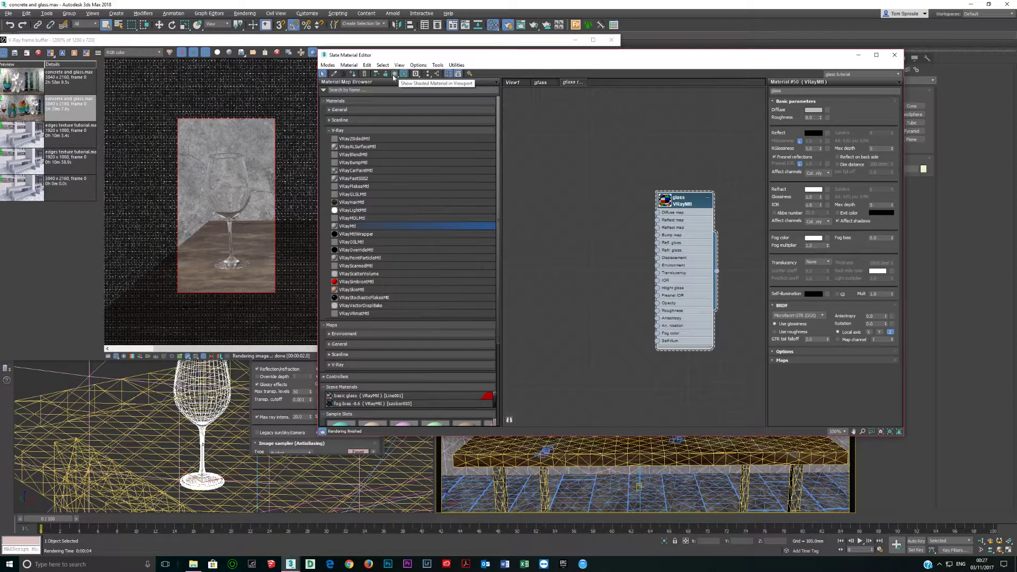
pyautogui.click(394, 76)
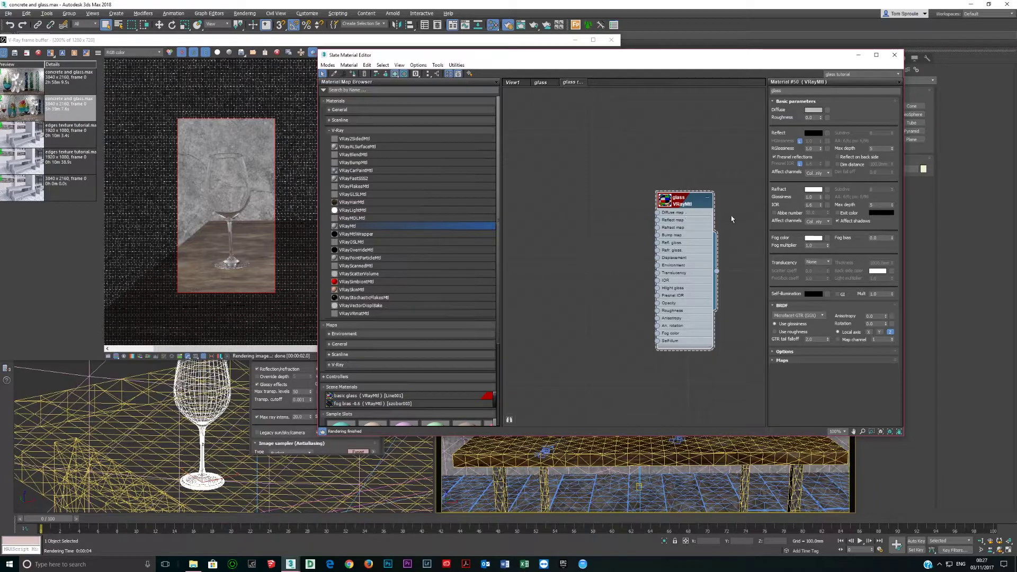
pyautogui.doubleClick(663, 207)
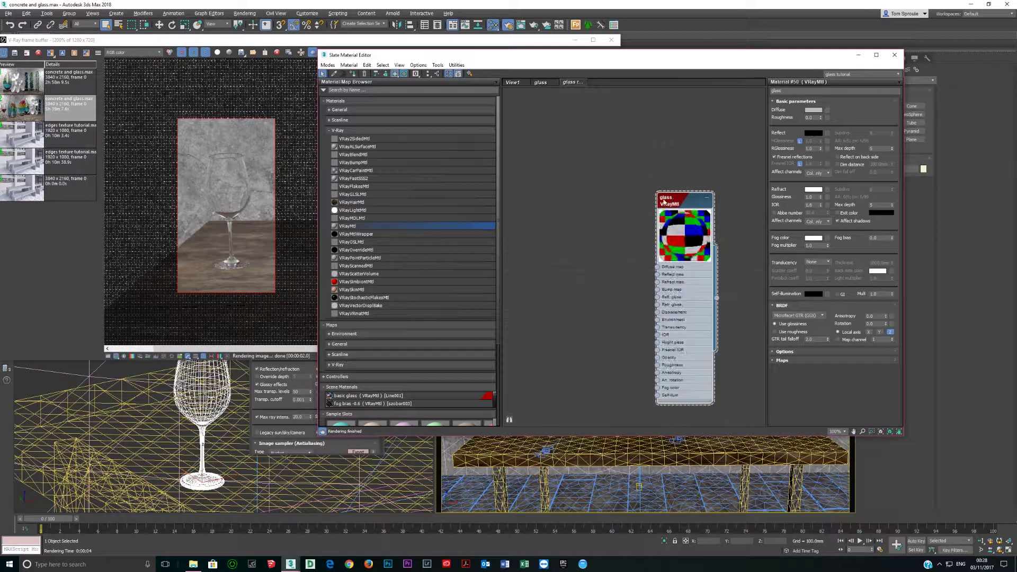
pyautogui.moveTo(663, 207); pyautogui.dragTo(632, 183)
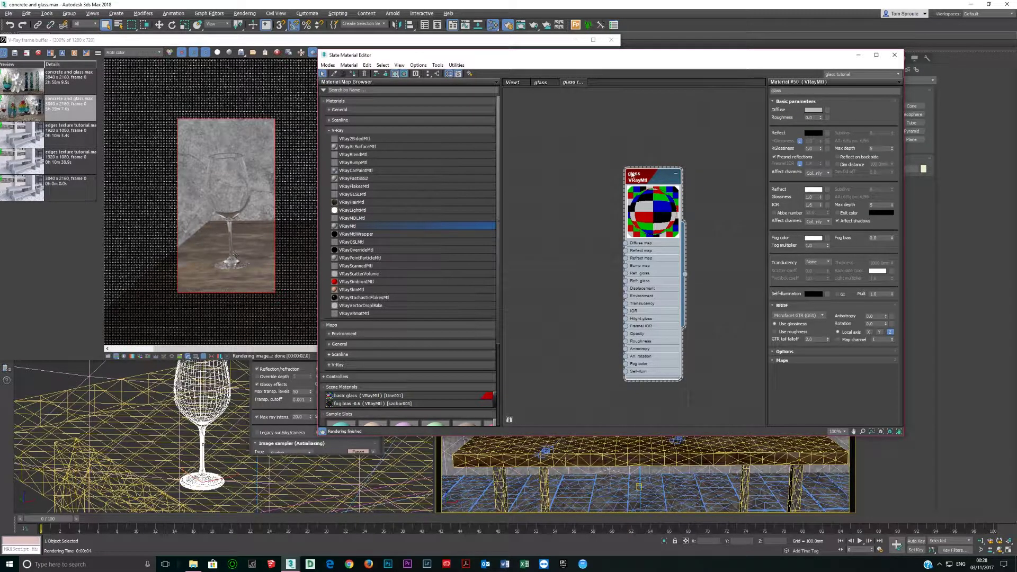
# - Set the glass reflection colour to white and re-render the wine glass
pyautogui.click(812, 135)
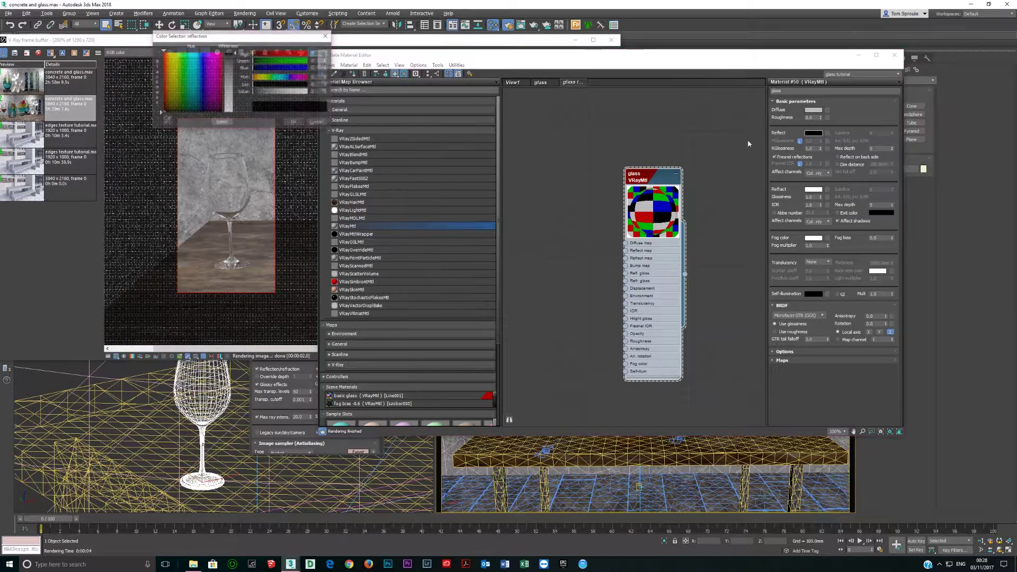
pyautogui.click(158, 110)
pyautogui.click(294, 122)
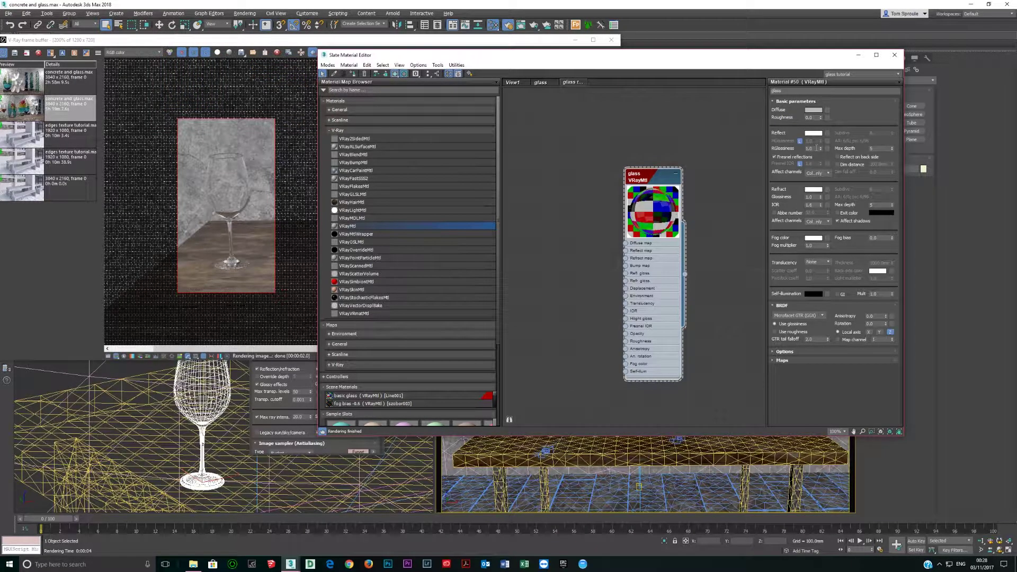
pyautogui.click(289, 46)
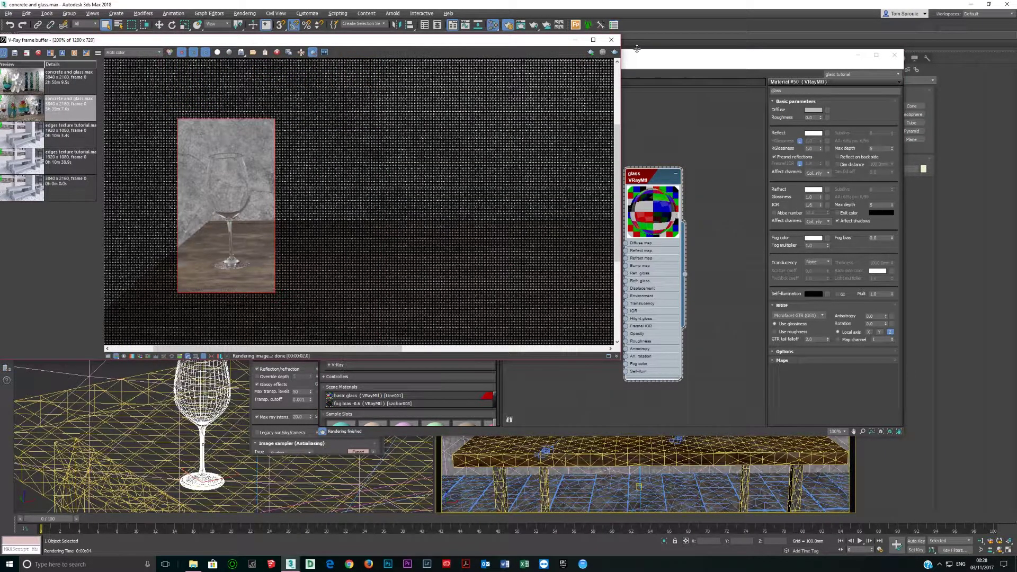
pyautogui.click(614, 53)
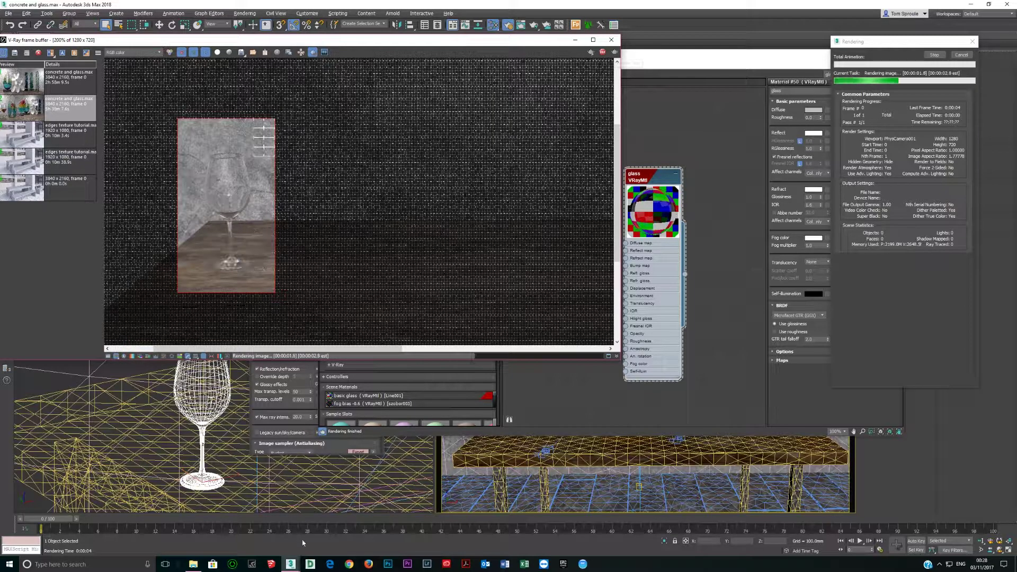
pyautogui.click(192, 565)
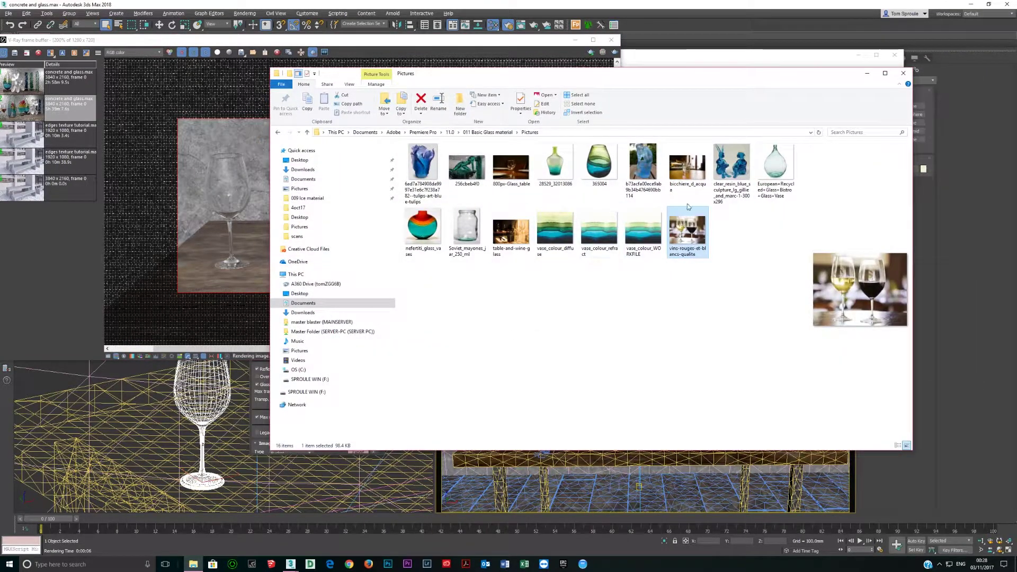
# - Open the white-and-red wine-glass reference photo in Photos beside the V-Ray render, then bring the render back to front
pyautogui.doubleClick(689, 232)
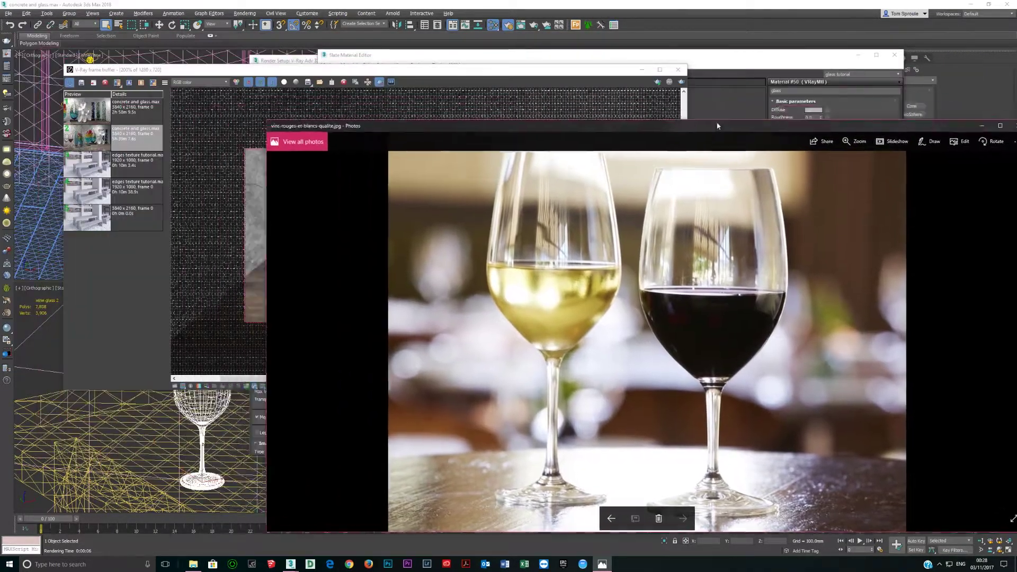
pyautogui.moveTo(717, 125); pyautogui.dragTo(760, 118)
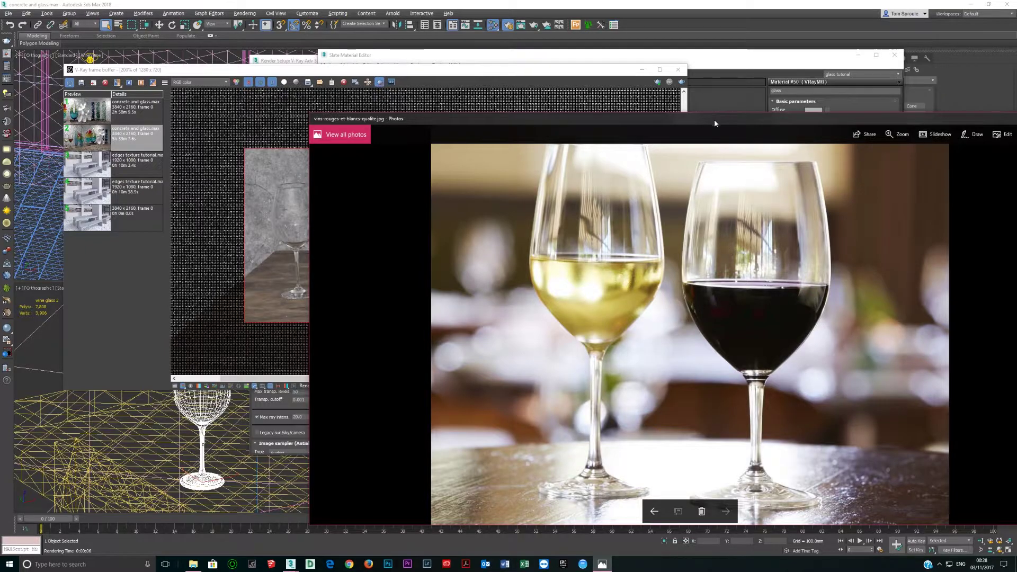
pyautogui.moveTo(714, 119); pyautogui.dragTo(426, 298)
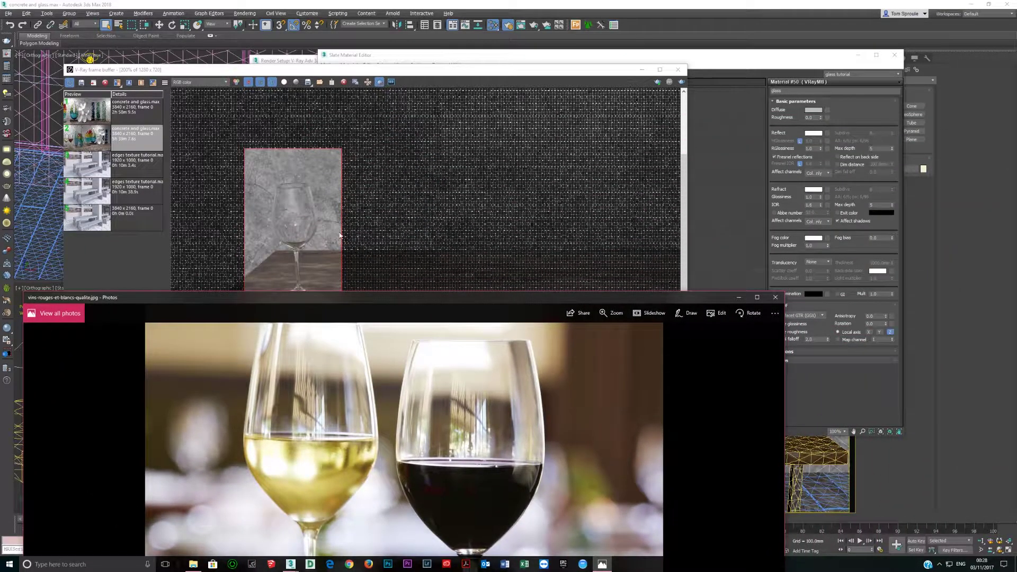
pyautogui.moveTo(557, 73); pyautogui.dragTo(546, 69)
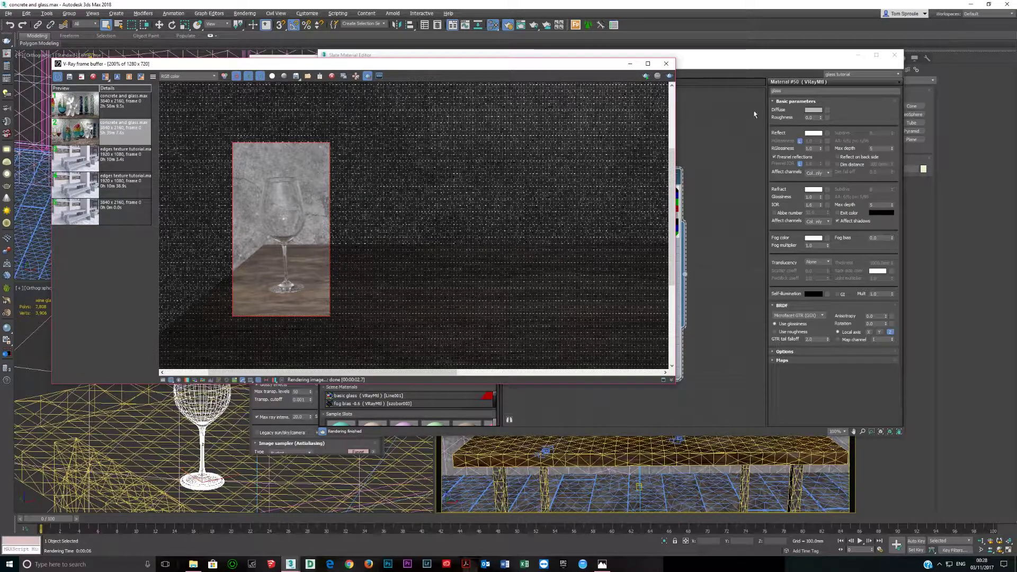
# - Unlock the glass material's Fresnel IOR and set it to 3.0
pyautogui.click(684, 284)
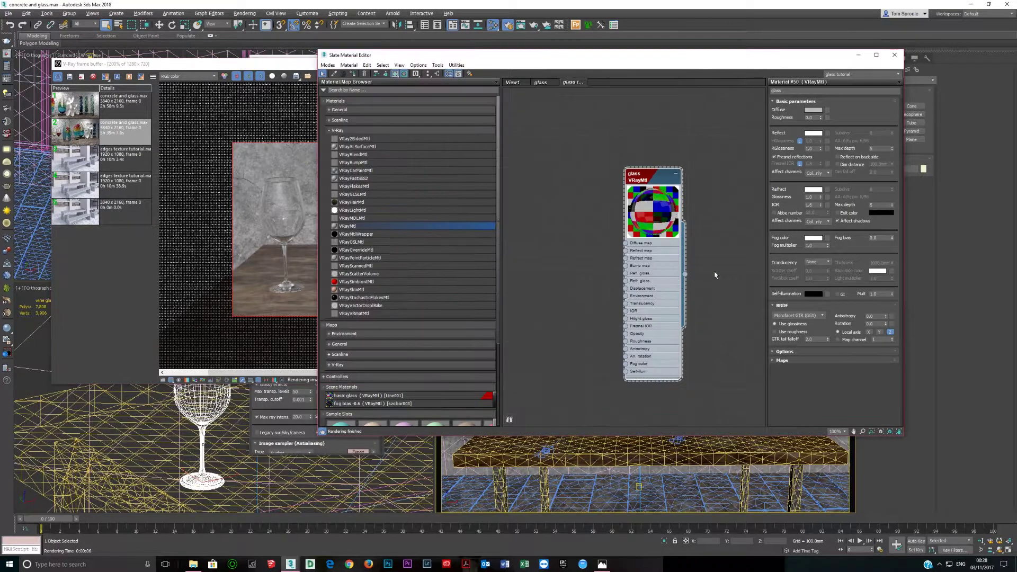
pyautogui.click(801, 164)
pyautogui.press('Return')
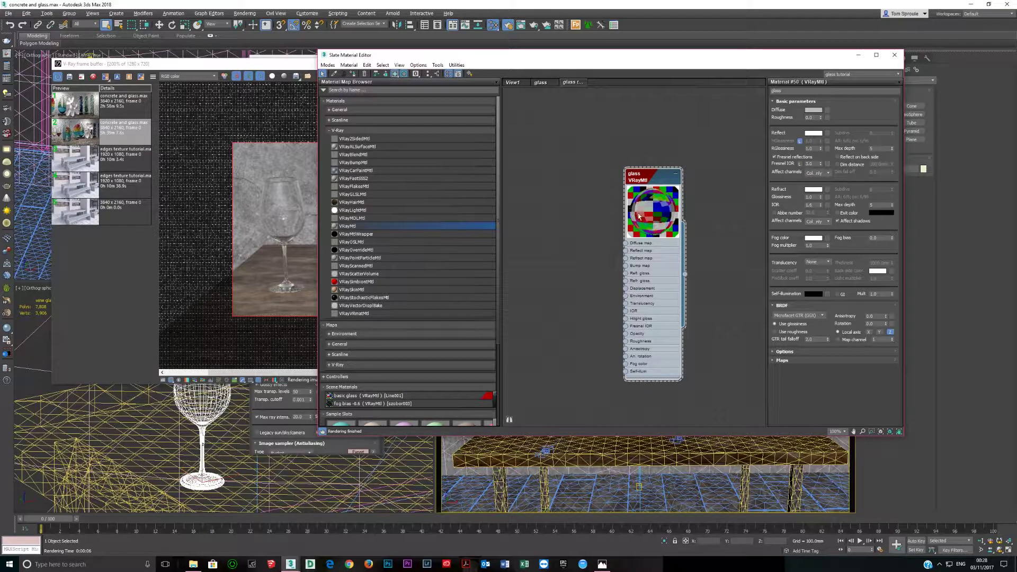
# - Re-render the glass with the new IOR and reopen the reference photo for comparison
pyautogui.click(314, 72)
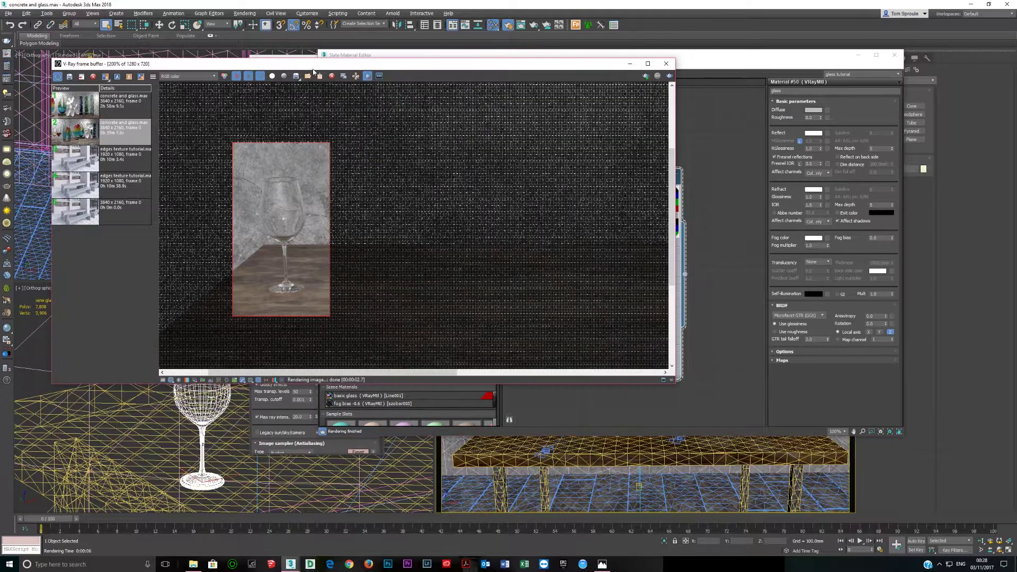
pyautogui.click(669, 76)
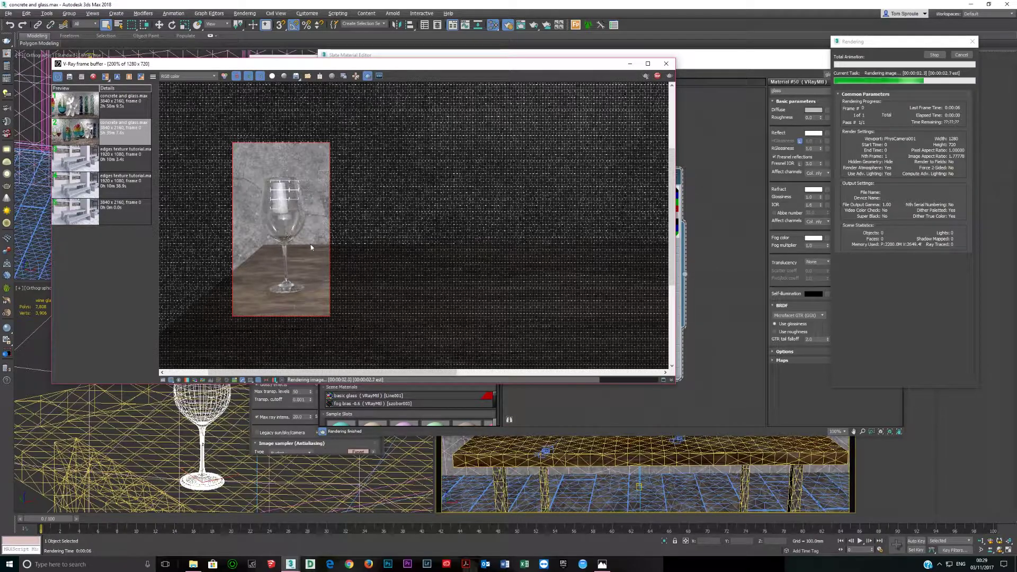
pyautogui.click(602, 564)
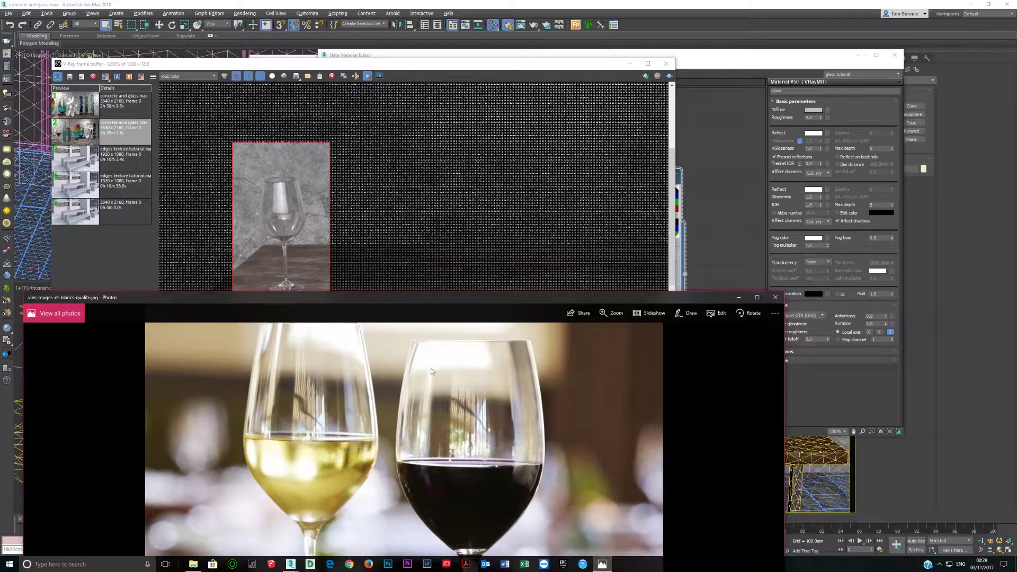
# - Turn off Refraction Affect shadows and re-render, keeping the previous render in history
pyautogui.moveTo(352, 298); pyautogui.dragTo(612, 147)
pyautogui.click(284, 294)
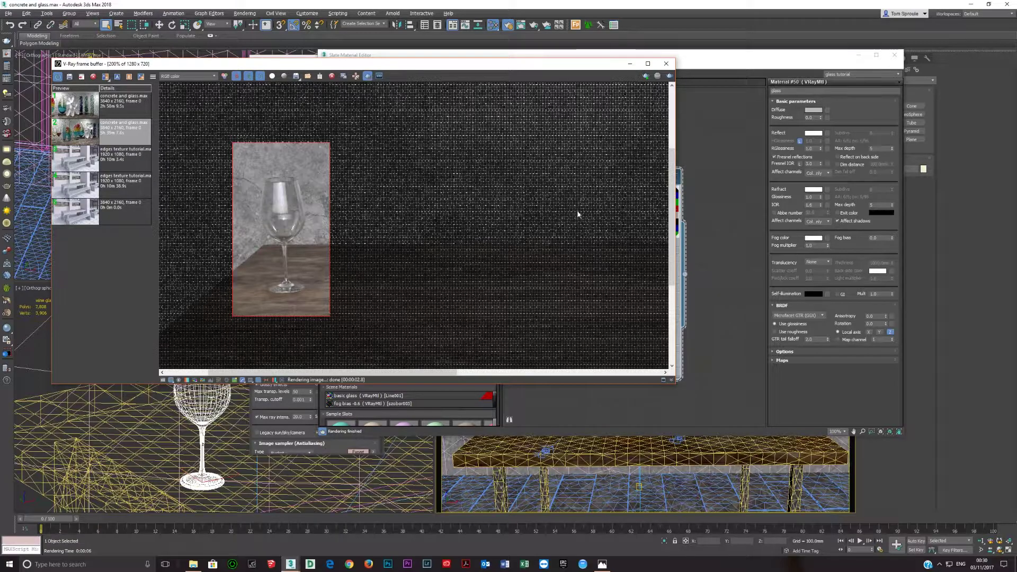
pyautogui.click(838, 221)
pyautogui.click(306, 65)
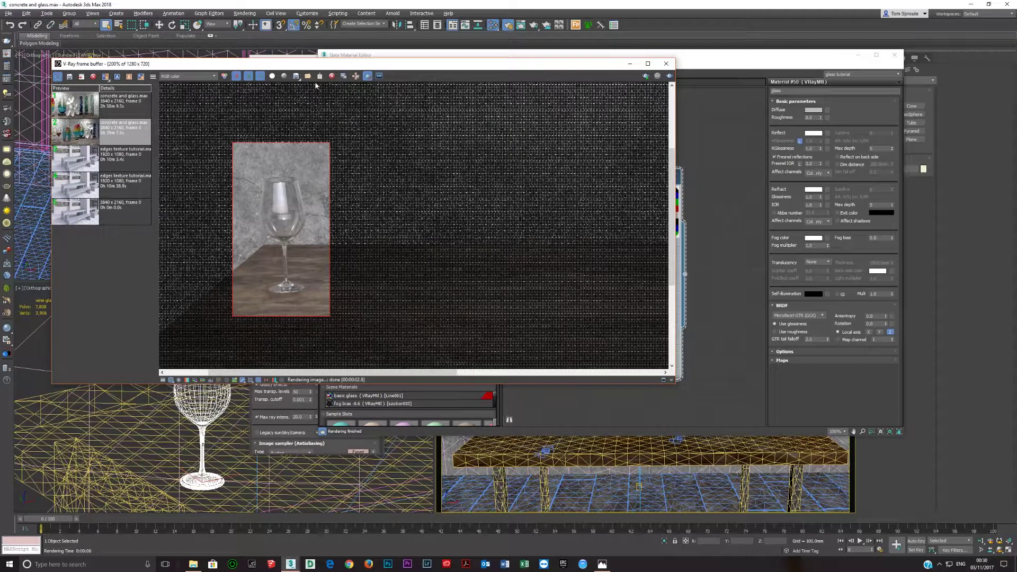
pyautogui.click(70, 78)
pyautogui.click(670, 76)
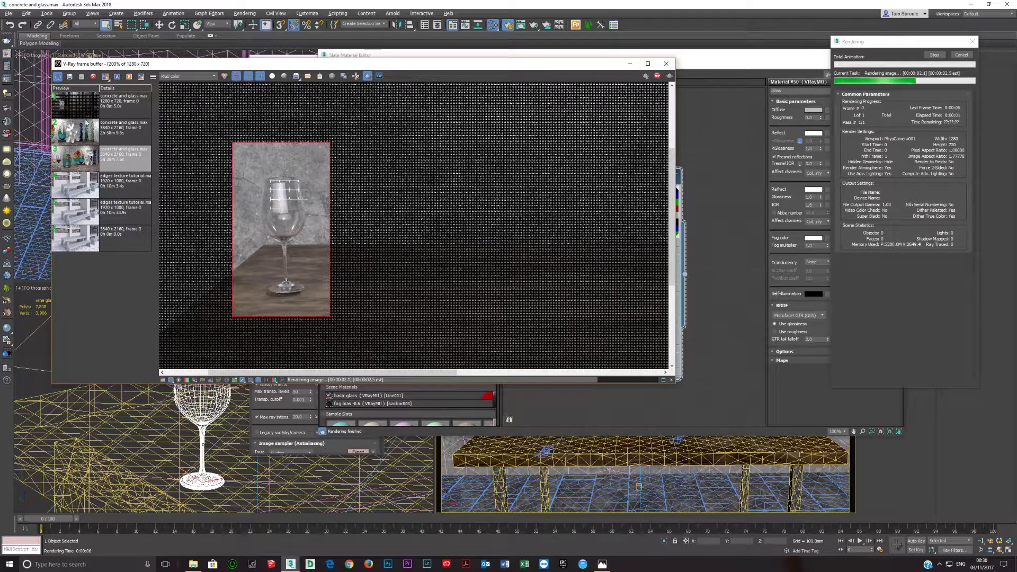
# - A/B compare the new render against the previous history render with the split line
pyautogui.click(69, 76)
pyautogui.click(75, 106)
pyautogui.click(106, 77)
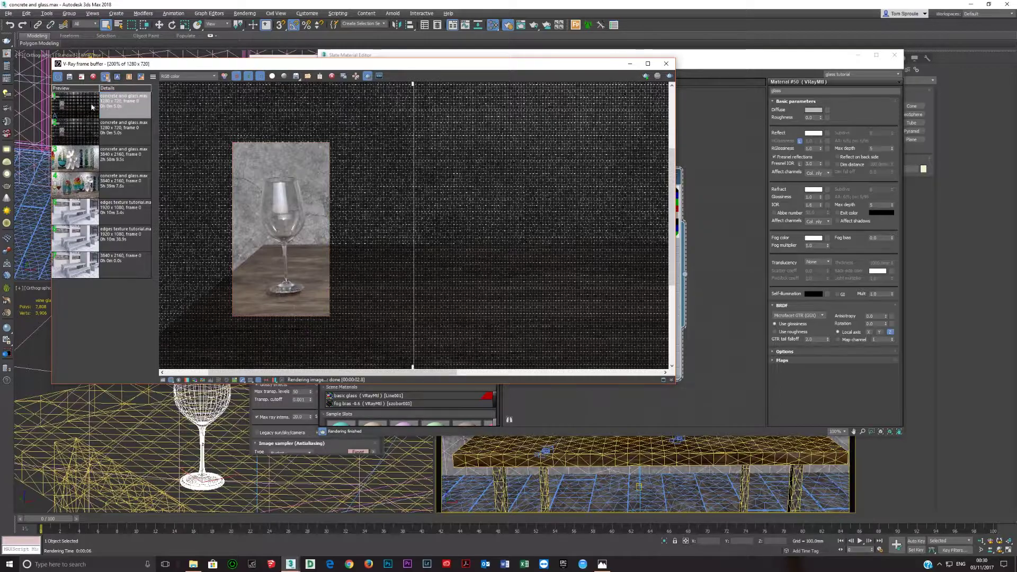
pyautogui.click(125, 130)
pyautogui.click(128, 76)
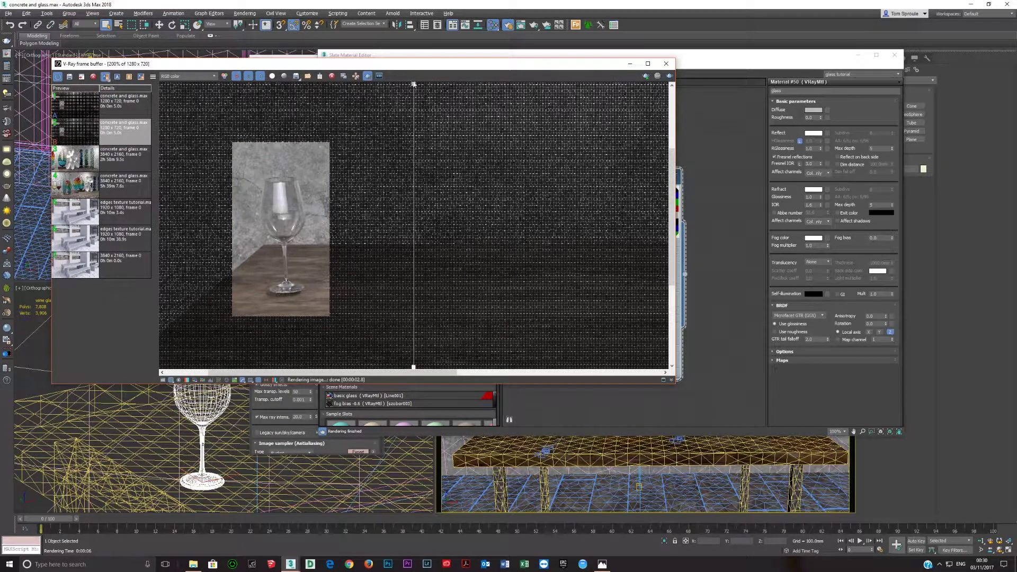
pyautogui.moveTo(414, 84); pyautogui.dragTo(390, 157)
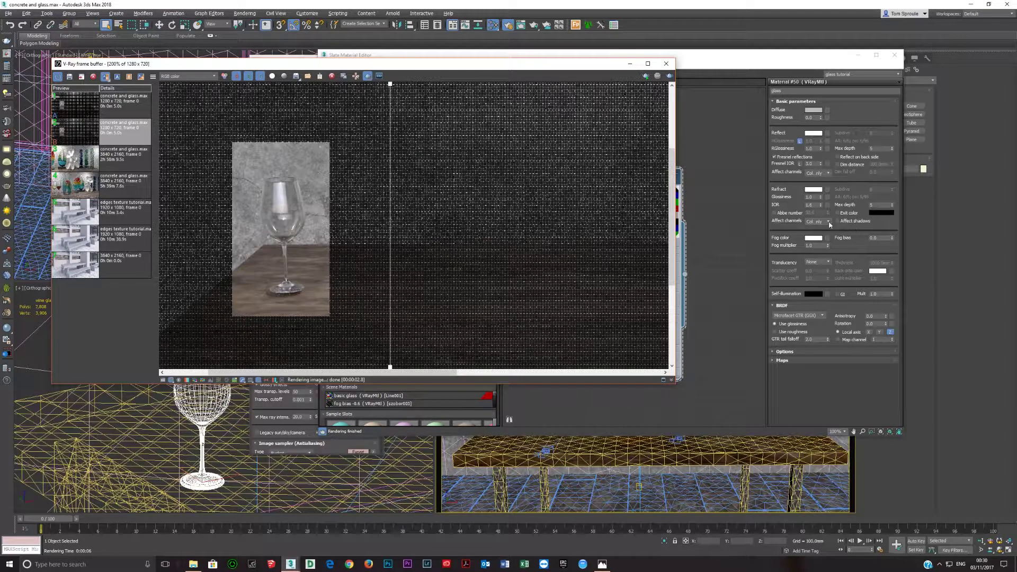
pyautogui.click(70, 137)
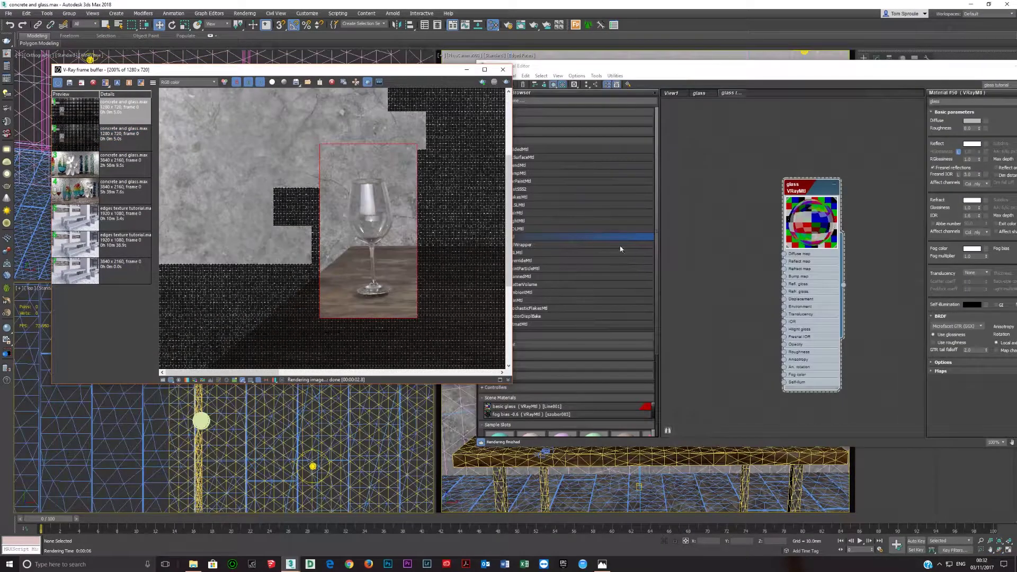
# - Enable Reflect on back side for the glass and re-render, saving the result to history
pyautogui.moveTo(790, 67); pyautogui.dragTo(727, 29)
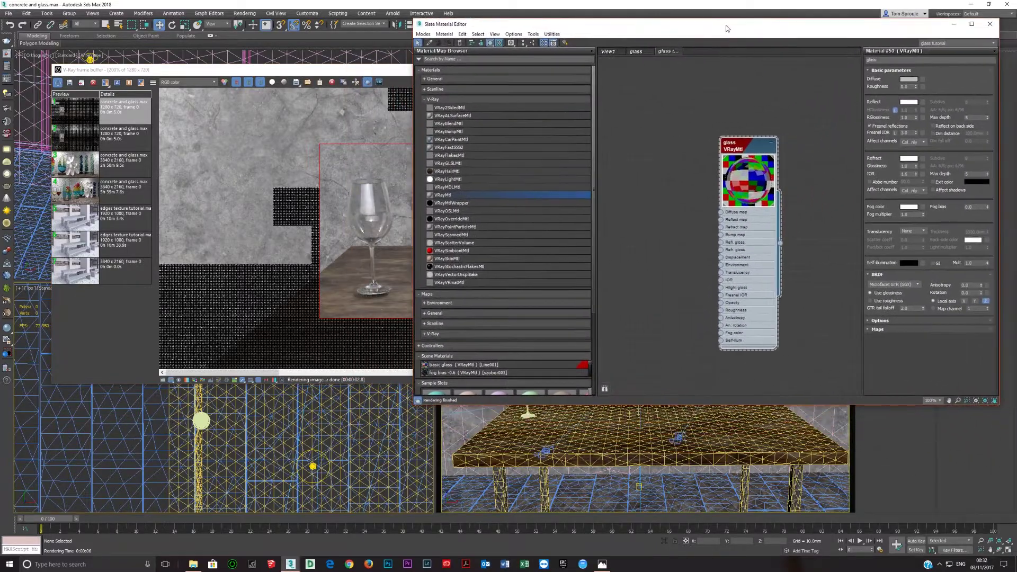
pyautogui.click(941, 128)
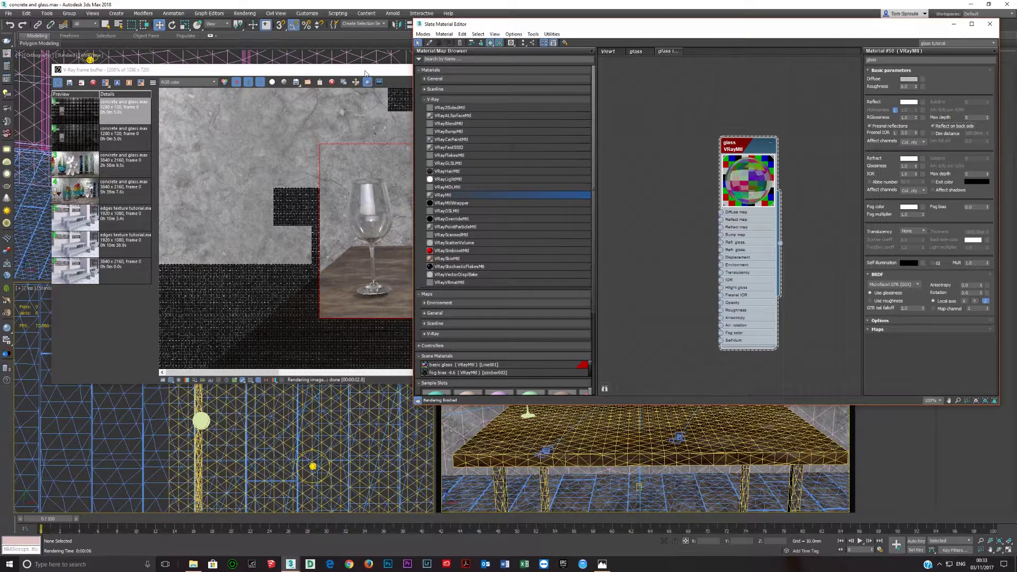
pyautogui.moveTo(367, 72)
pyautogui.mouseDown()
pyautogui.moveTo(318, 68)
pyautogui.moveTo(374, 67)
pyautogui.mouseUp()
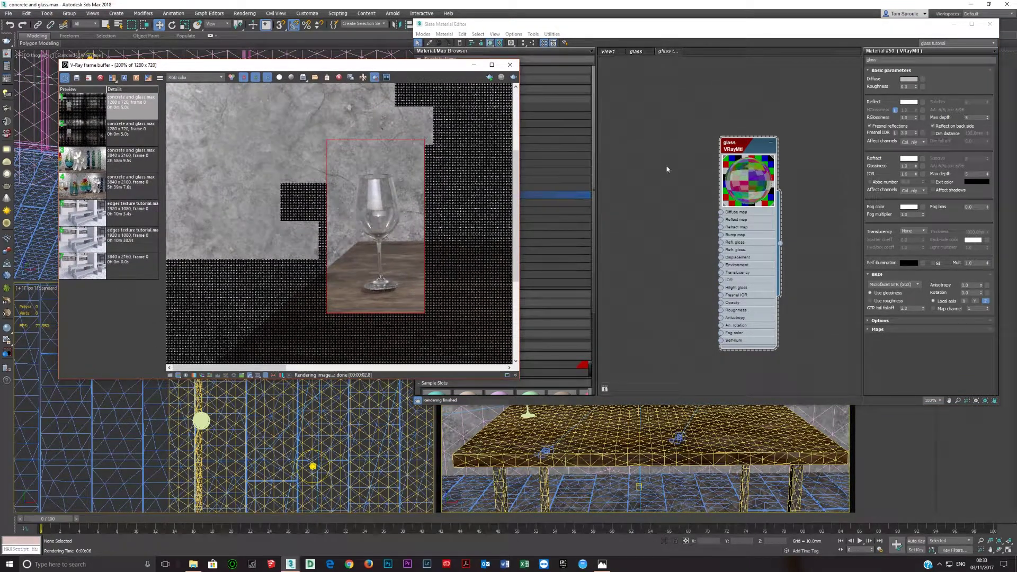
pyautogui.click(514, 76)
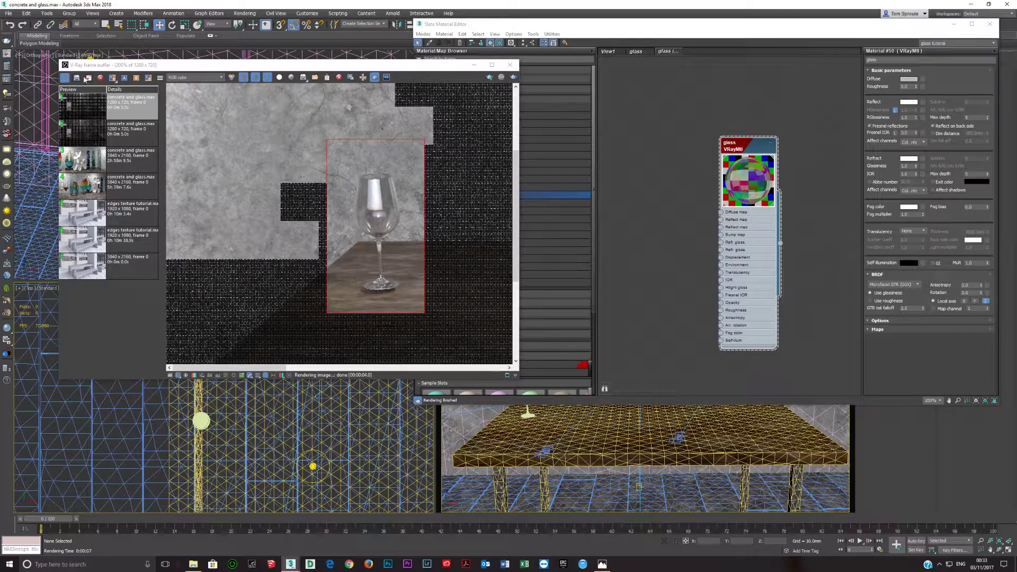
pyautogui.click(87, 78)
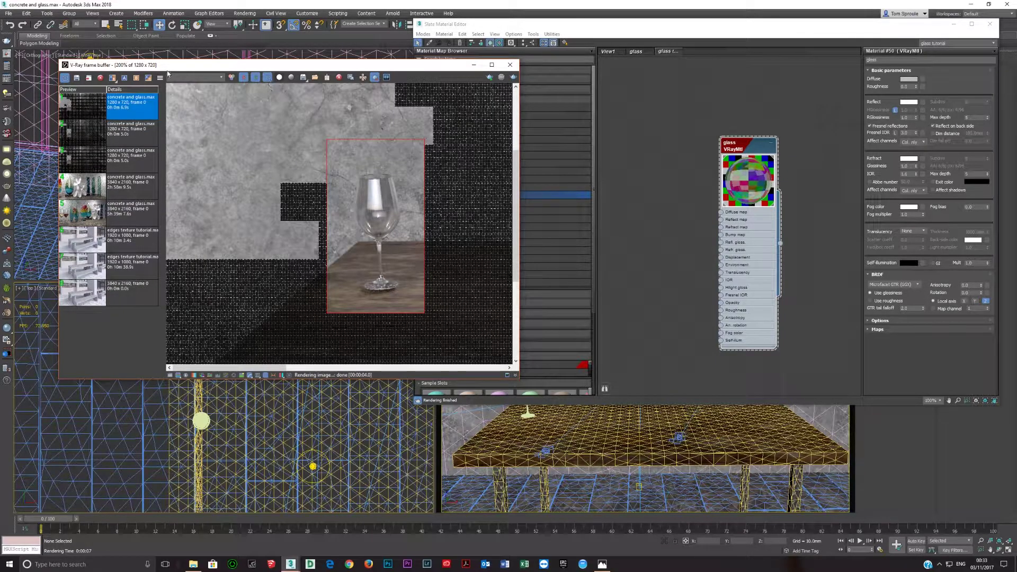
# - A/B compare the newest render with the previous one, then turn off compare and close the frame buffer
pyautogui.click(124, 78)
pyautogui.click(89, 142)
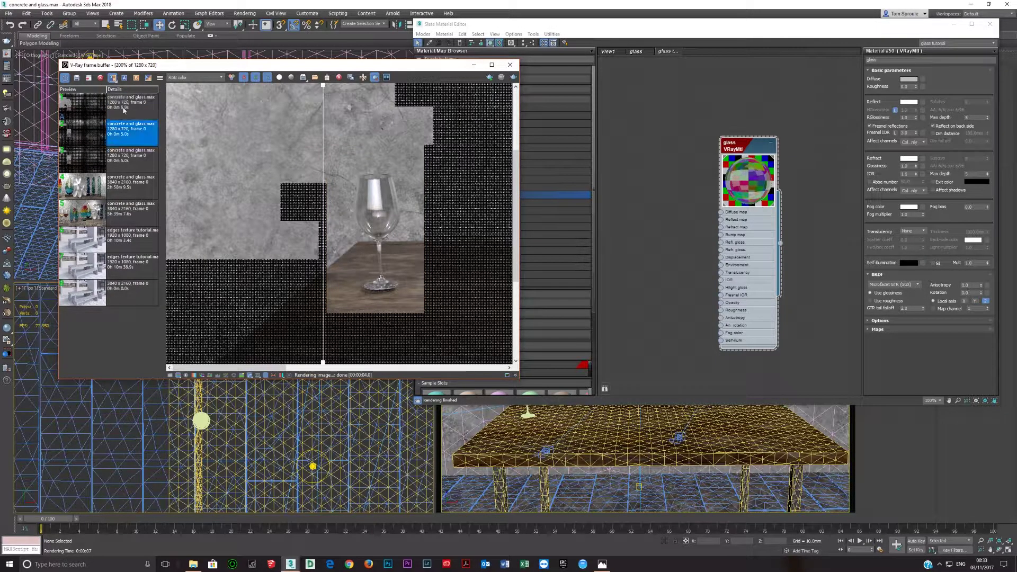
pyautogui.click(136, 77)
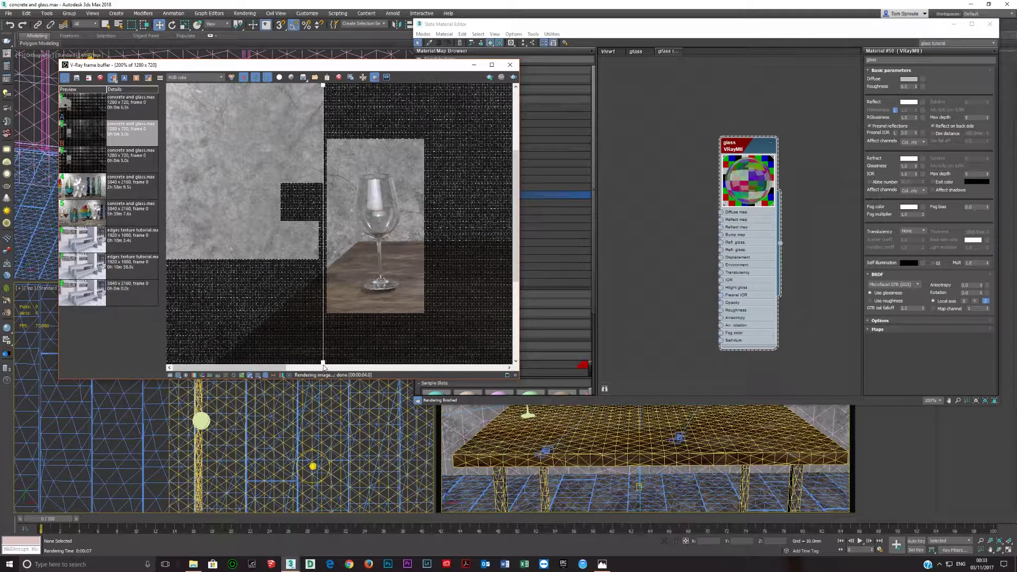
pyautogui.moveTo(323, 366); pyautogui.dragTo(452, 395)
pyautogui.scroll(1, 389, 248)
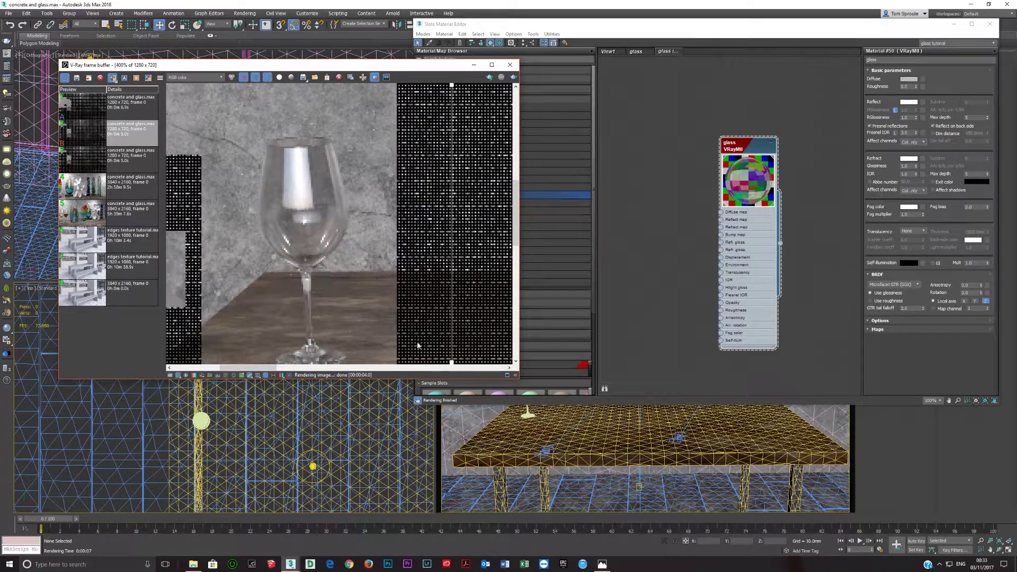
pyautogui.moveTo(451, 363); pyautogui.dragTo(382, 363)
pyautogui.scroll(-1, 297, 284)
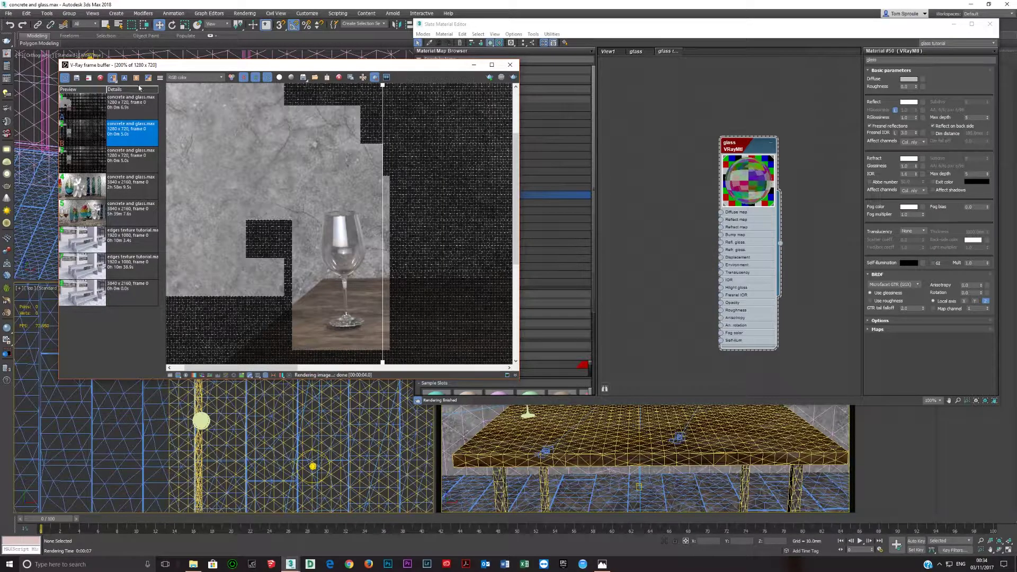
pyautogui.click(79, 122)
pyautogui.click(112, 77)
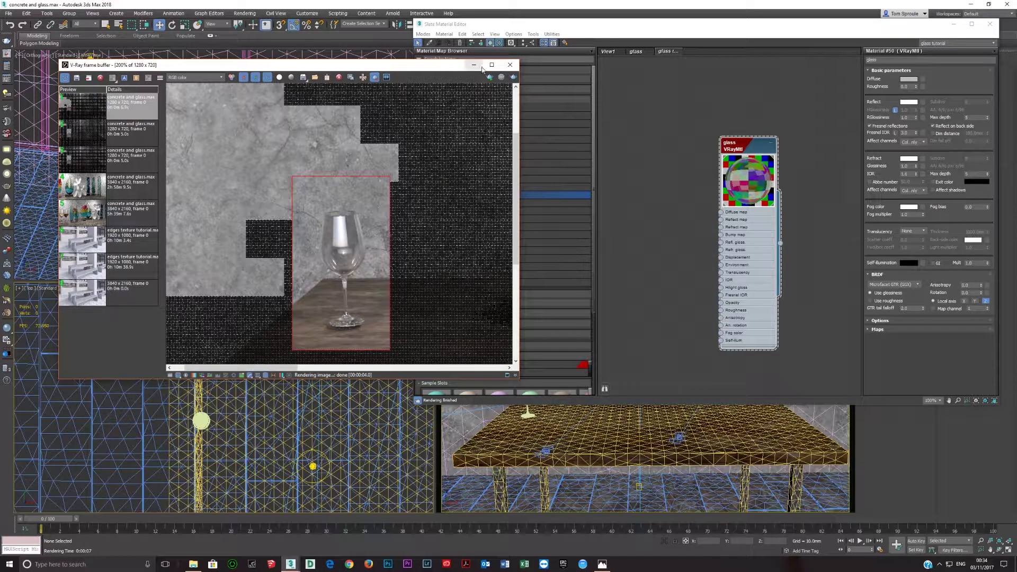
pyautogui.click(511, 66)
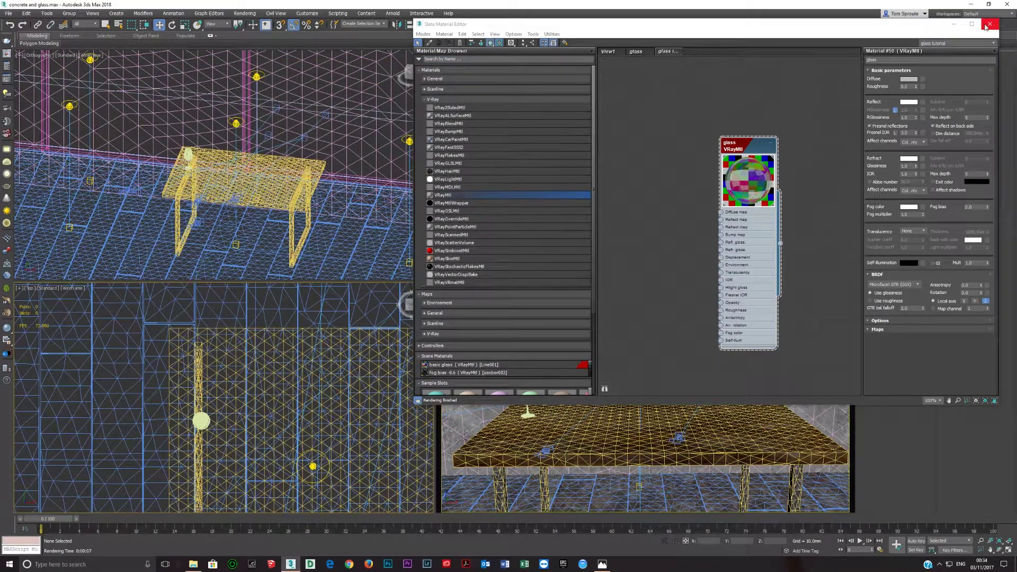
# - Check the reflection and refraction max depths and compare the latest render with the fourth and third saved renders
pyautogui.click(976, 117)
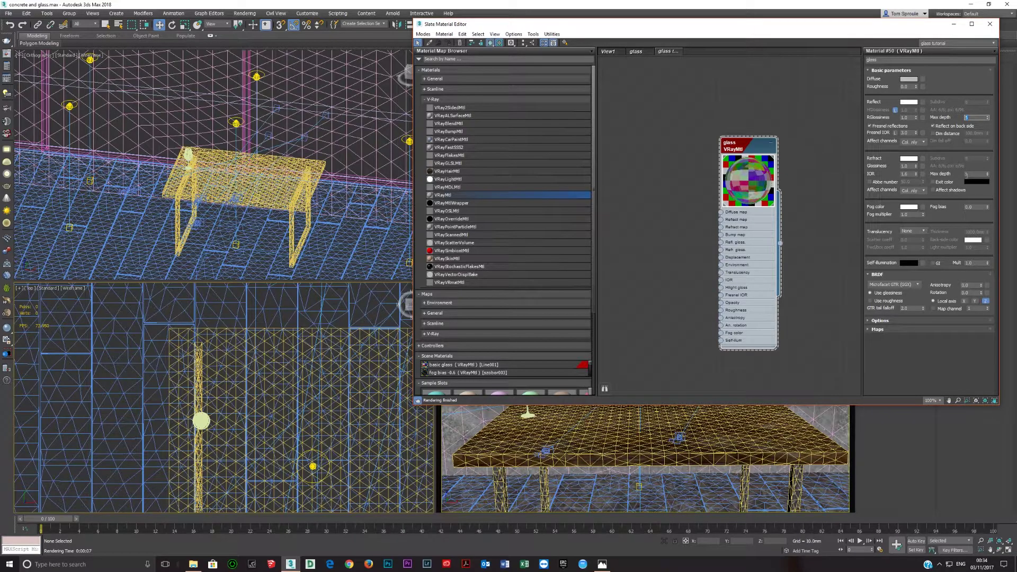
pyautogui.click(971, 174)
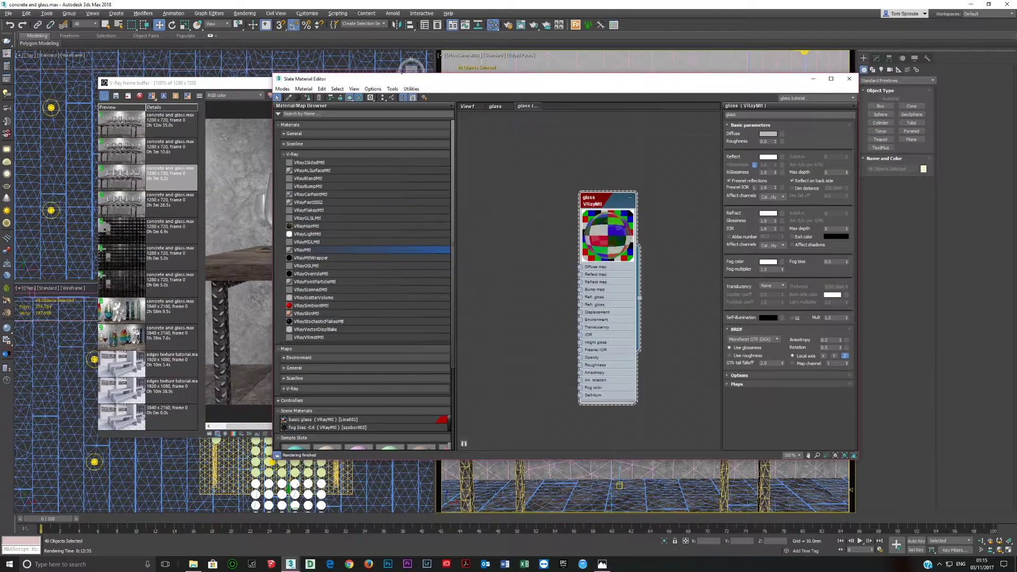
pyautogui.click(421, 214)
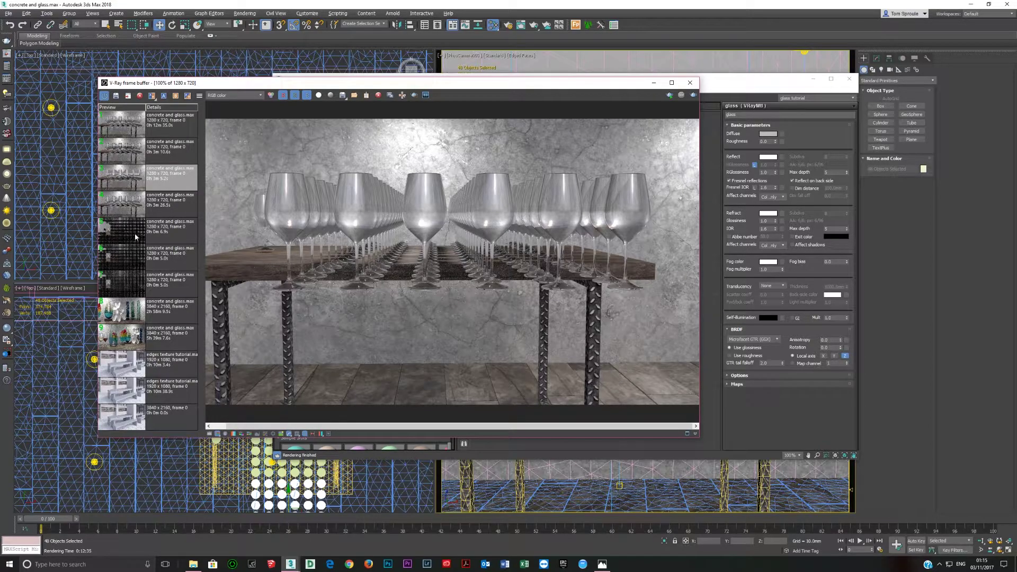
pyautogui.doubleClick(153, 209)
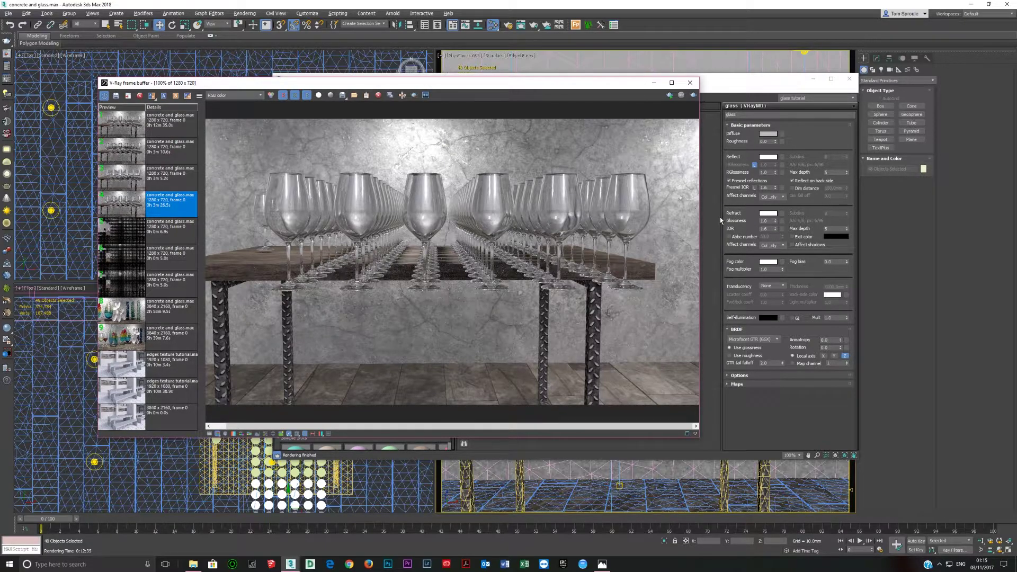
pyautogui.click(834, 229)
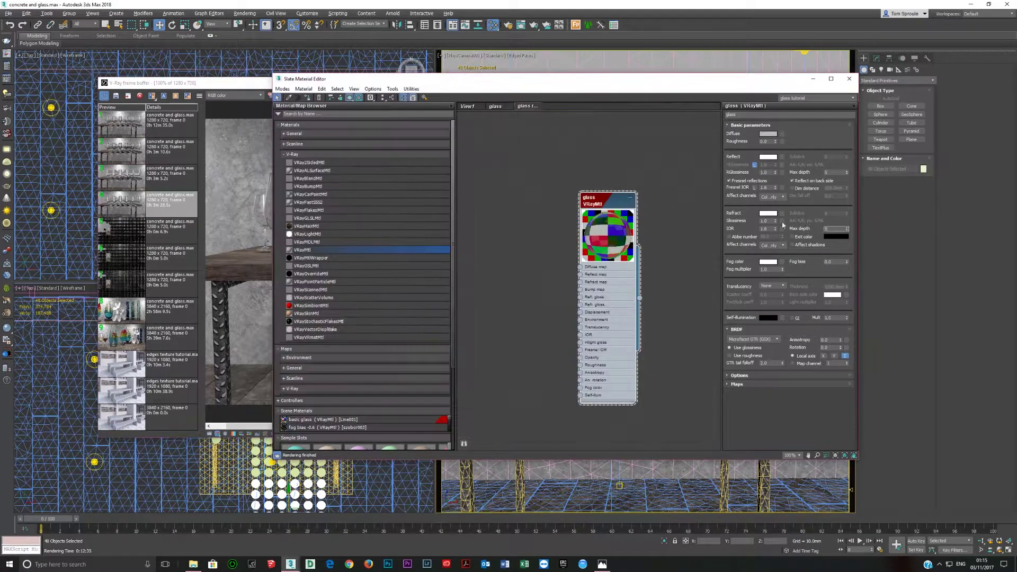
pyautogui.click(231, 82)
pyautogui.click(159, 206)
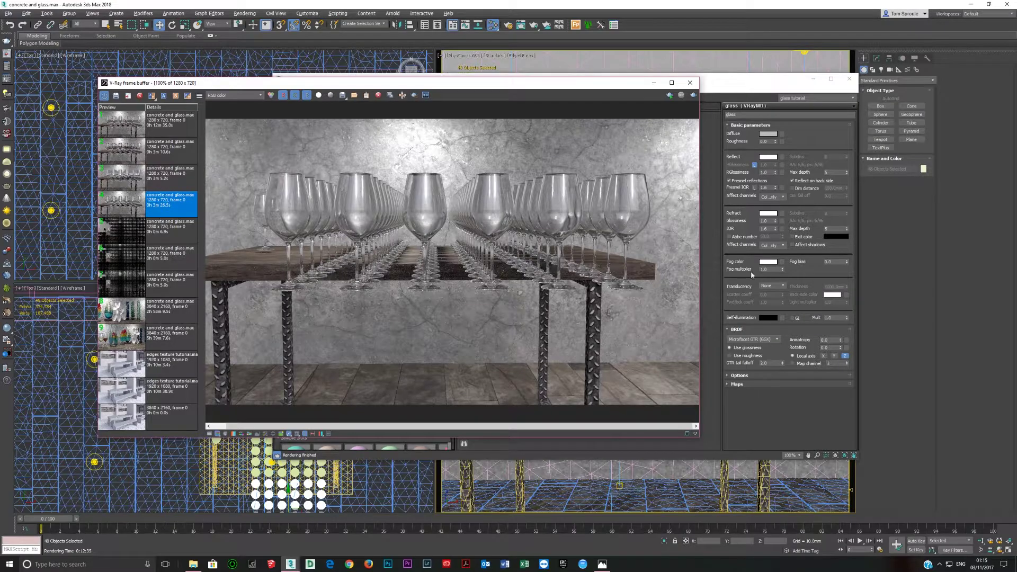
pyautogui.click(143, 184)
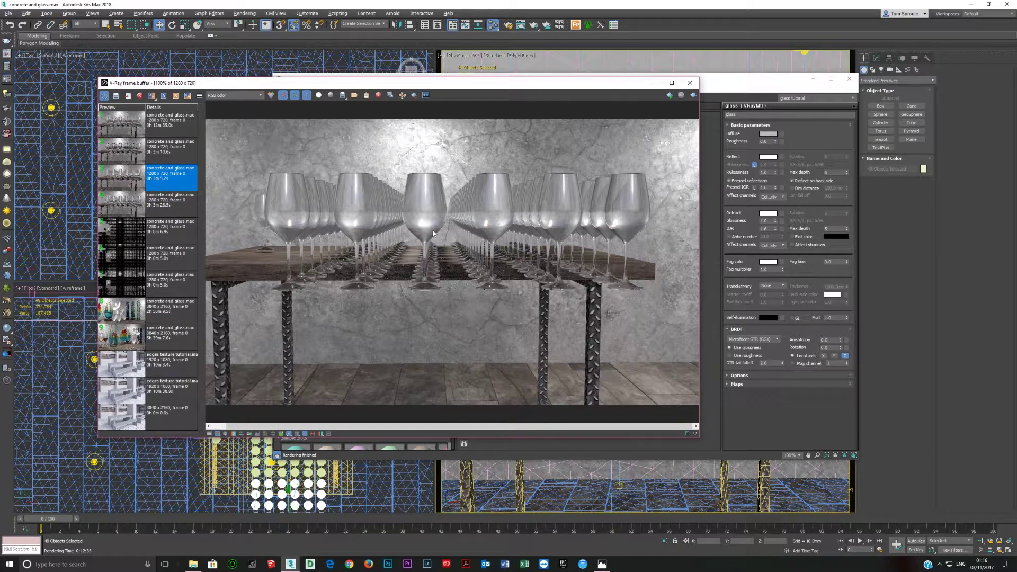
# - Reset the refraction max depth to 1 and compare with the second saved render
pyautogui.rightClick(847, 230)
pyautogui.click(148, 149)
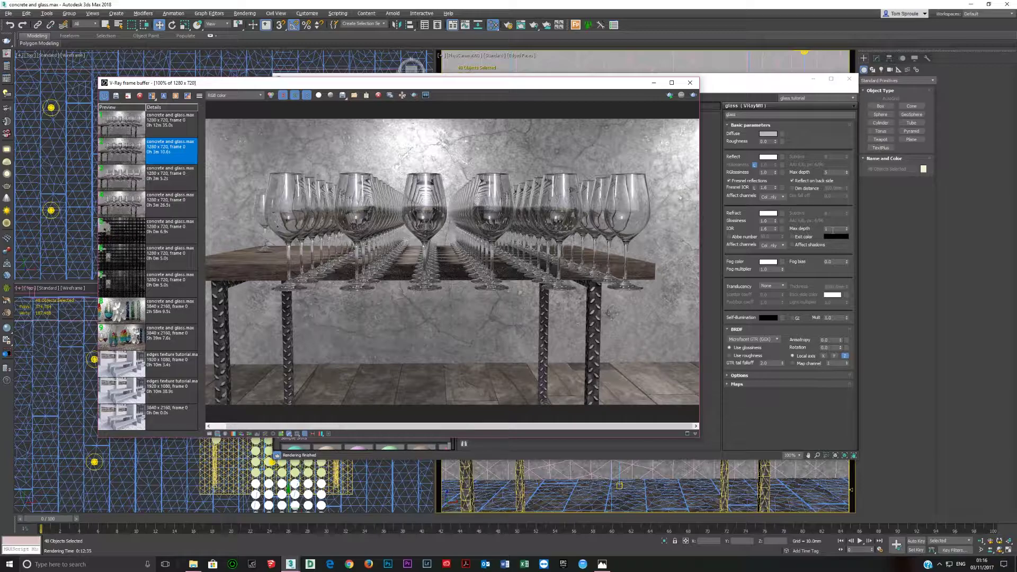
pyautogui.click(832, 229)
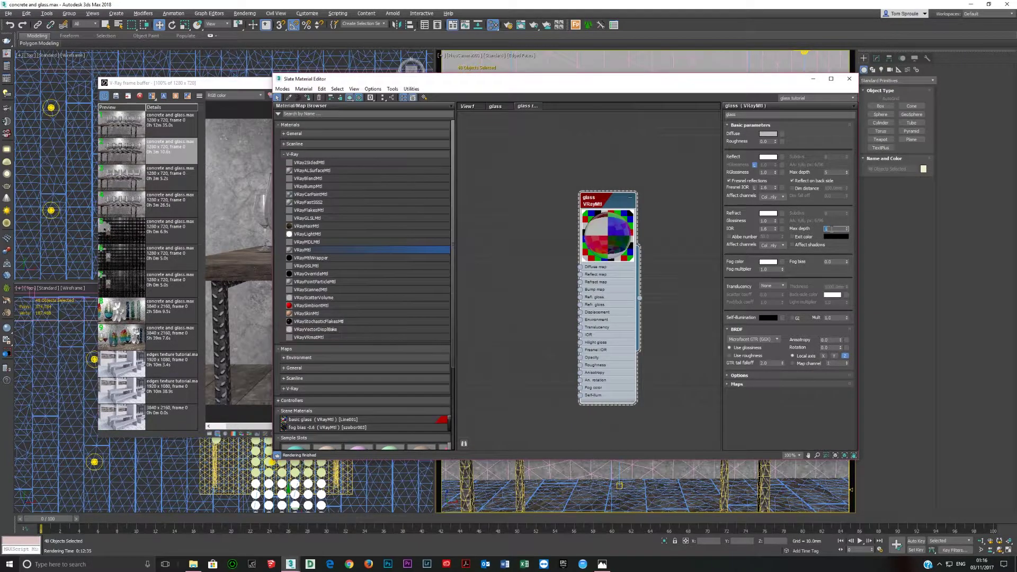
# - Set refraction and reflection max depth to 20, arranging the material editor beside the render window
pyautogui.write('20')
pyautogui.press('Return')
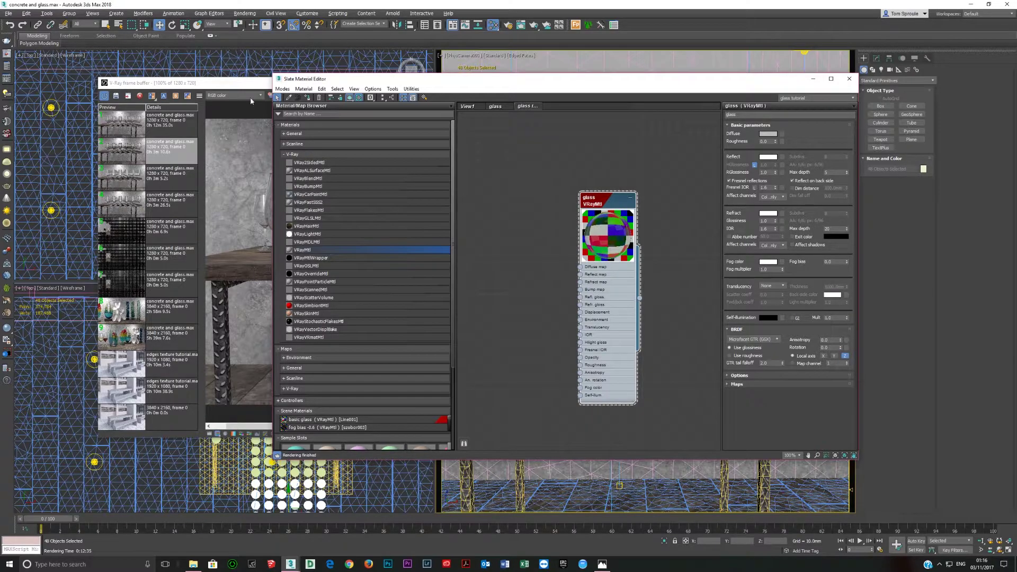
pyautogui.click(226, 89)
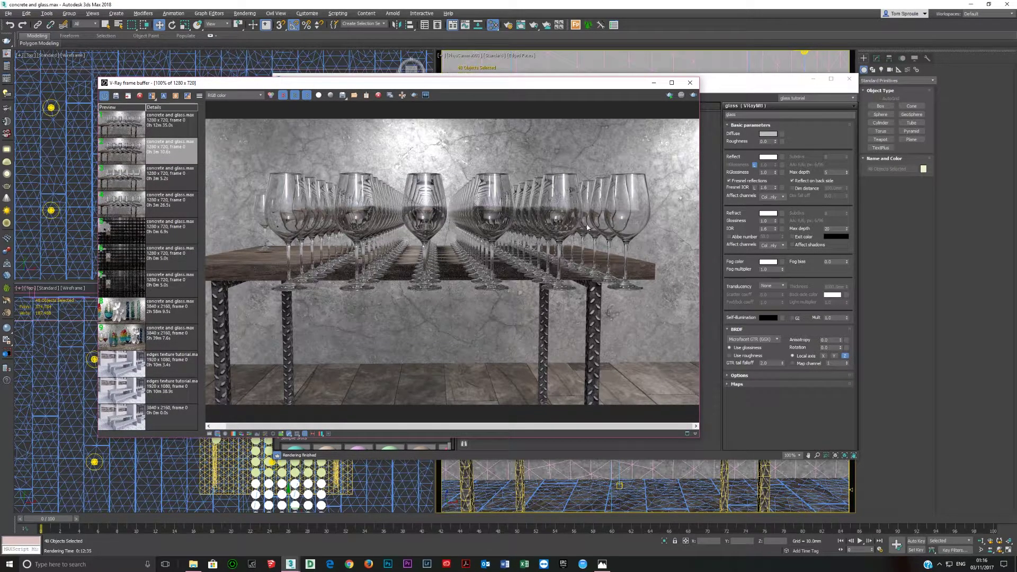
pyautogui.click(835, 173)
pyautogui.moveTo(590, 88); pyautogui.dragTo(796, 93)
pyautogui.moveTo(435, 84); pyautogui.dragTo(307, 67)
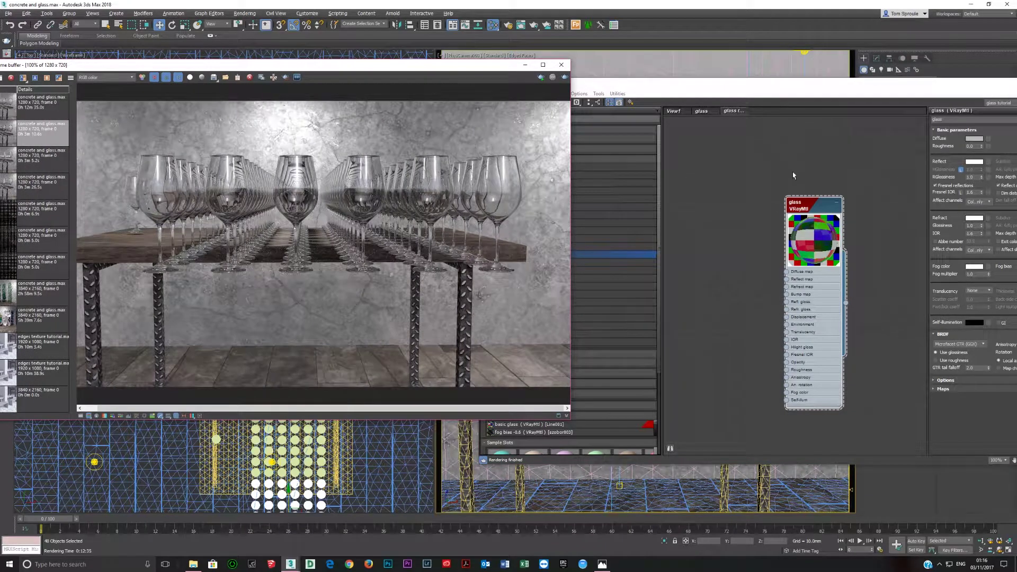
pyautogui.moveTo(666, 83); pyautogui.dragTo(574, 50)
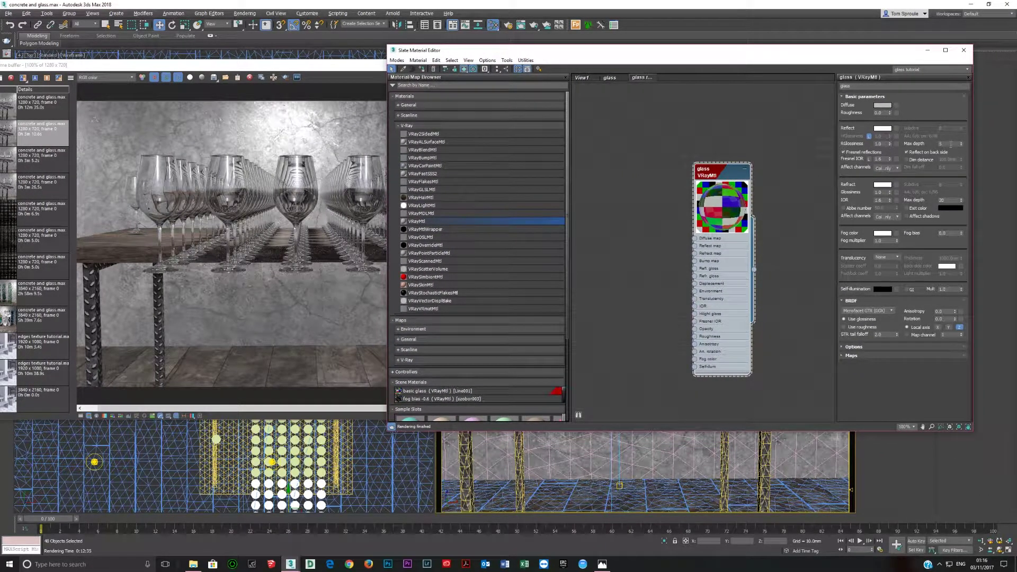
pyautogui.moveTo(53, 65); pyautogui.dragTo(250, 73)
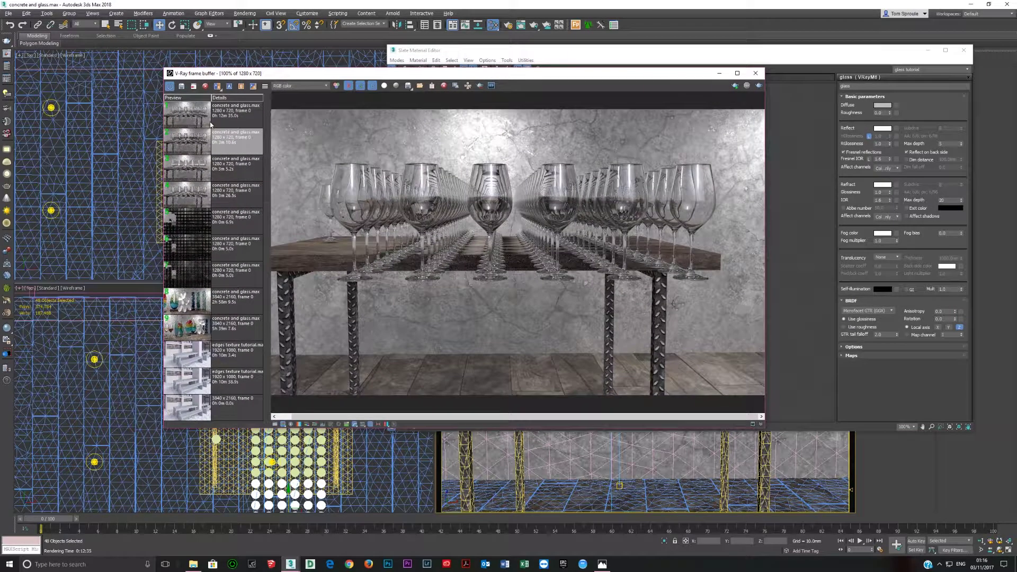
pyautogui.doubleClick(234, 115)
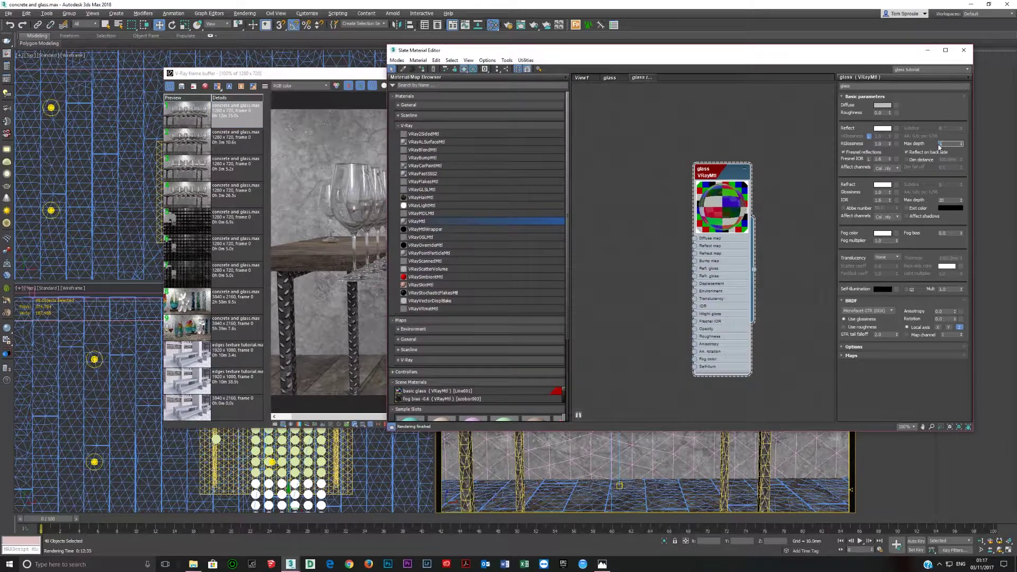
pyautogui.press('Return')
# - Verify the glass material's refraction and reflection max depth values against the render
pyautogui.click(348, 78)
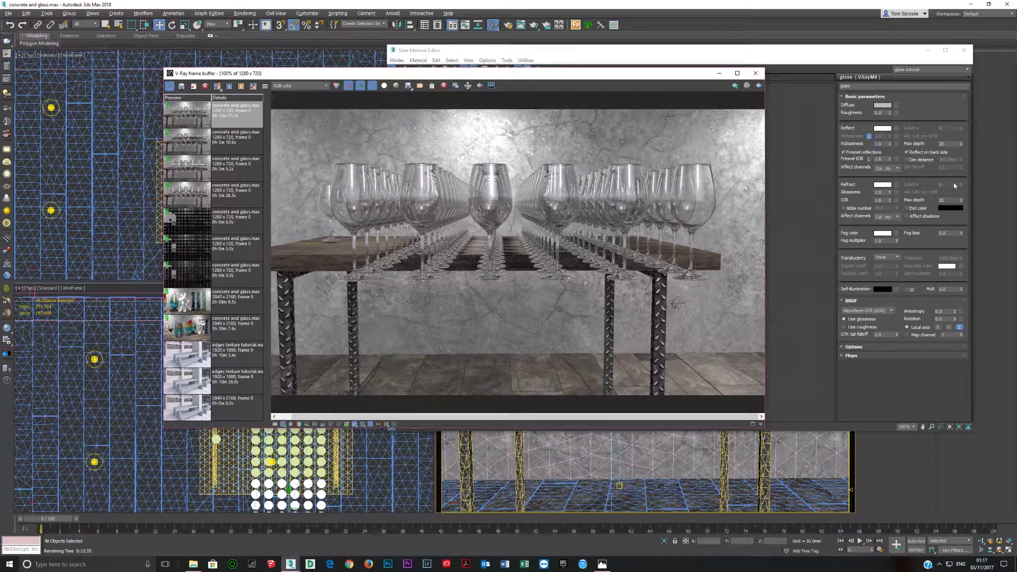
pyautogui.click(950, 200)
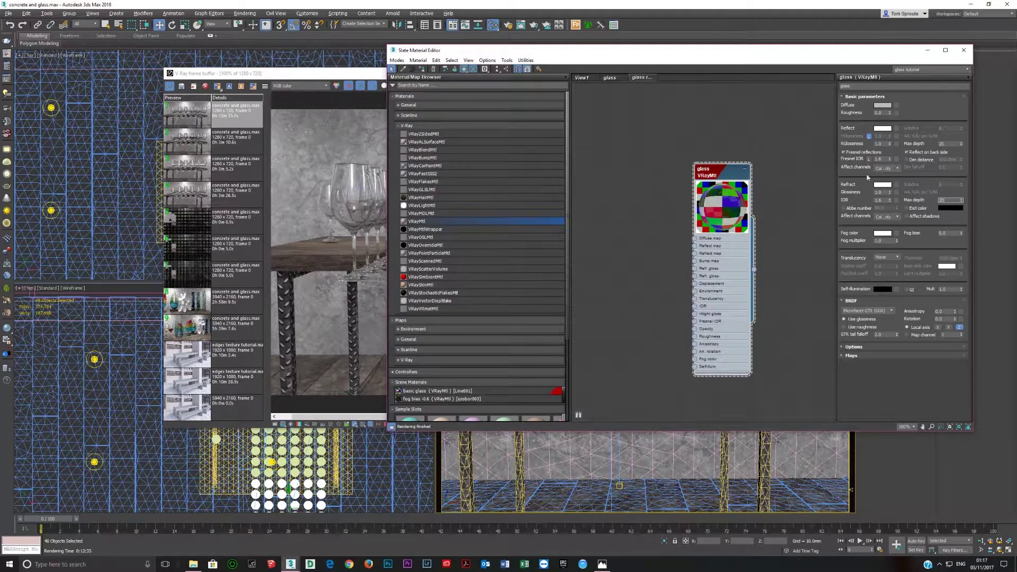
pyautogui.click(375, 77)
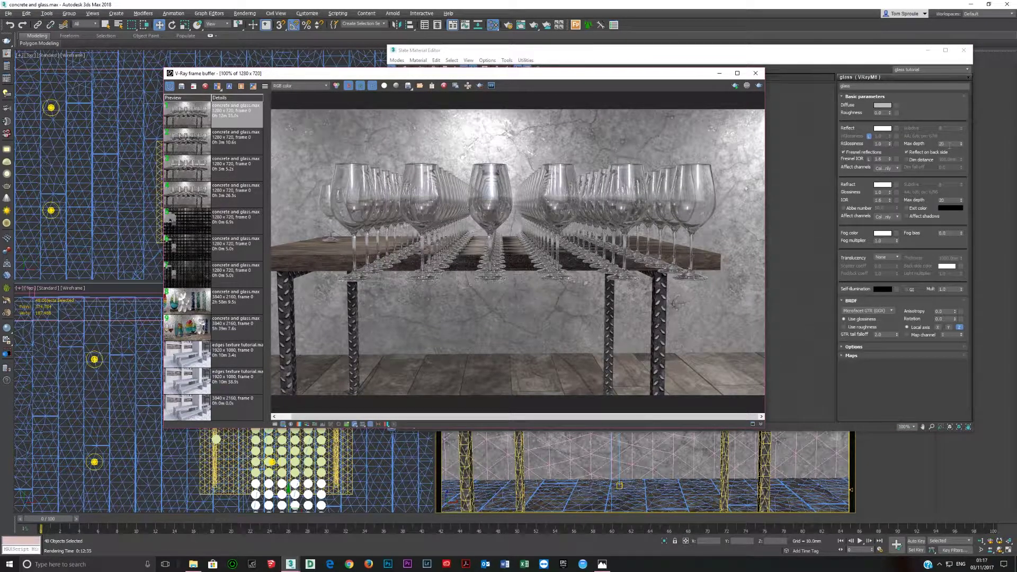
pyautogui.click(950, 145)
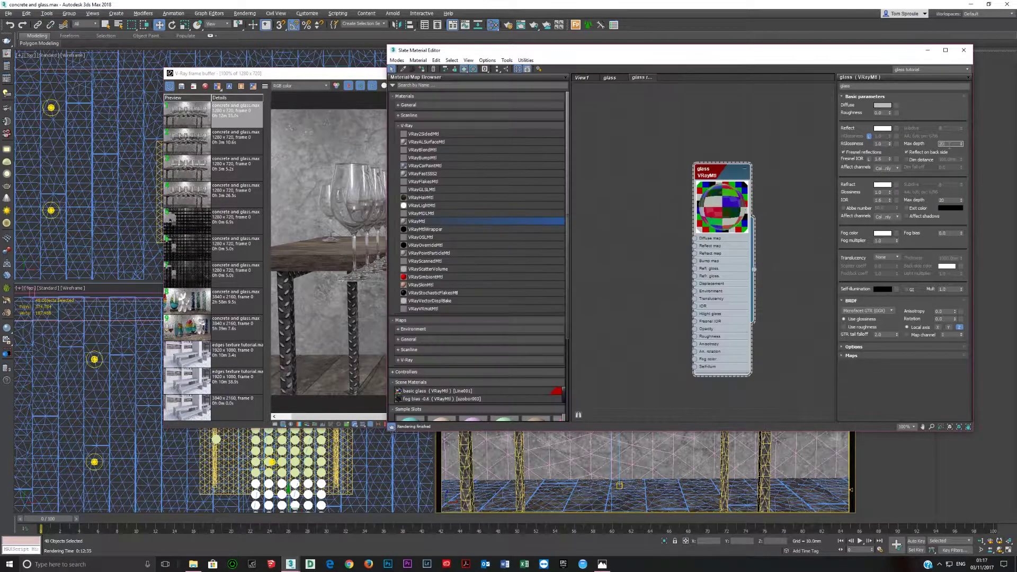
pyautogui.click(316, 86)
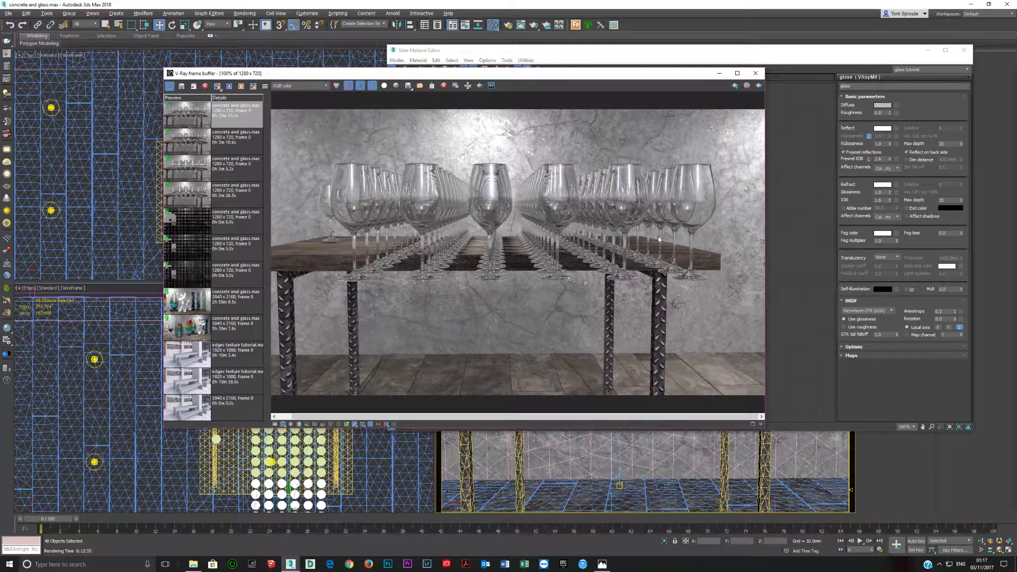
# - Flip between the fourth, third and second saved renders, ending on the newest history render
pyautogui.click(218, 196)
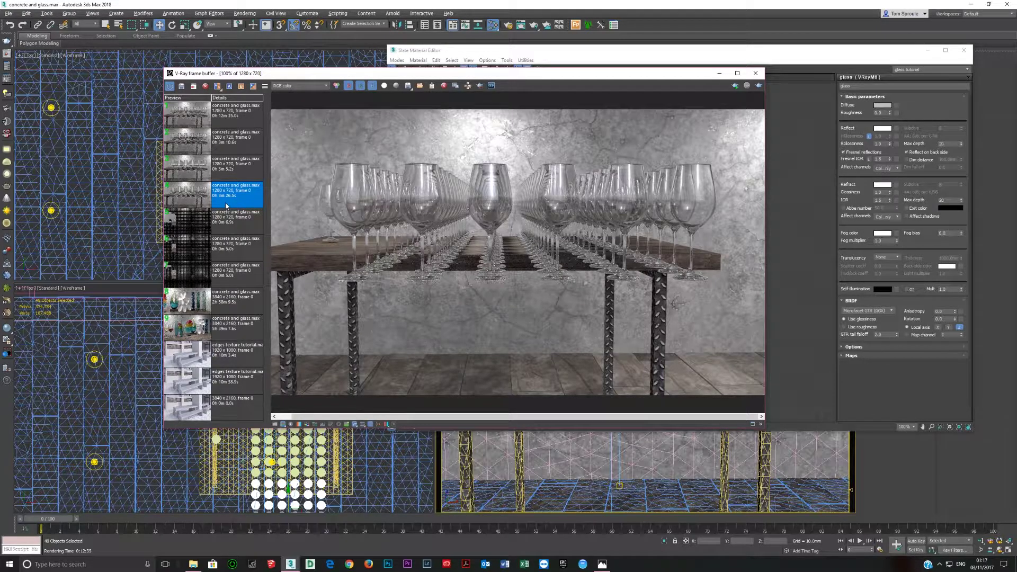
pyautogui.click(224, 175)
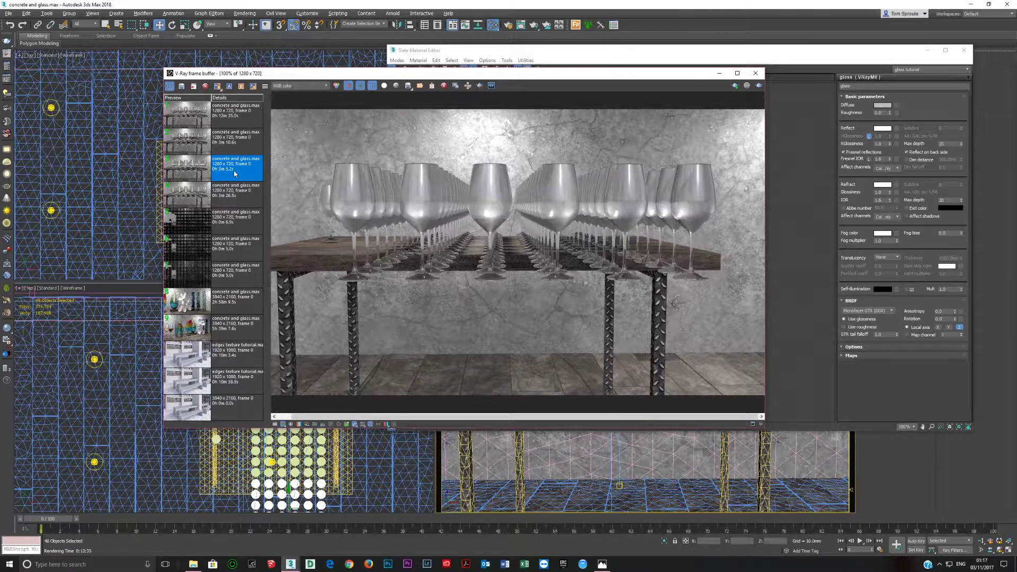
pyautogui.click(208, 199)
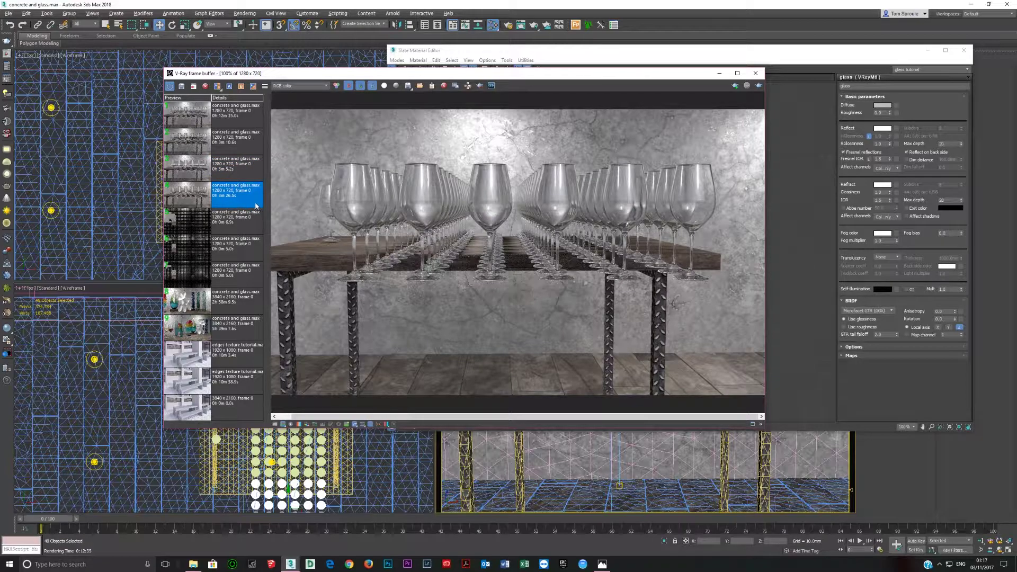
pyautogui.click(232, 176)
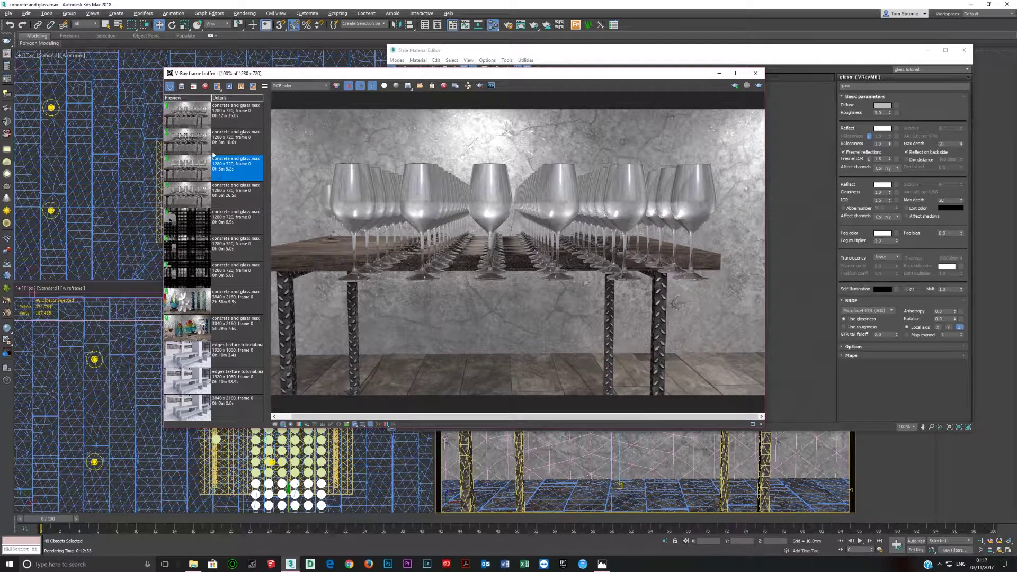
pyautogui.click(217, 145)
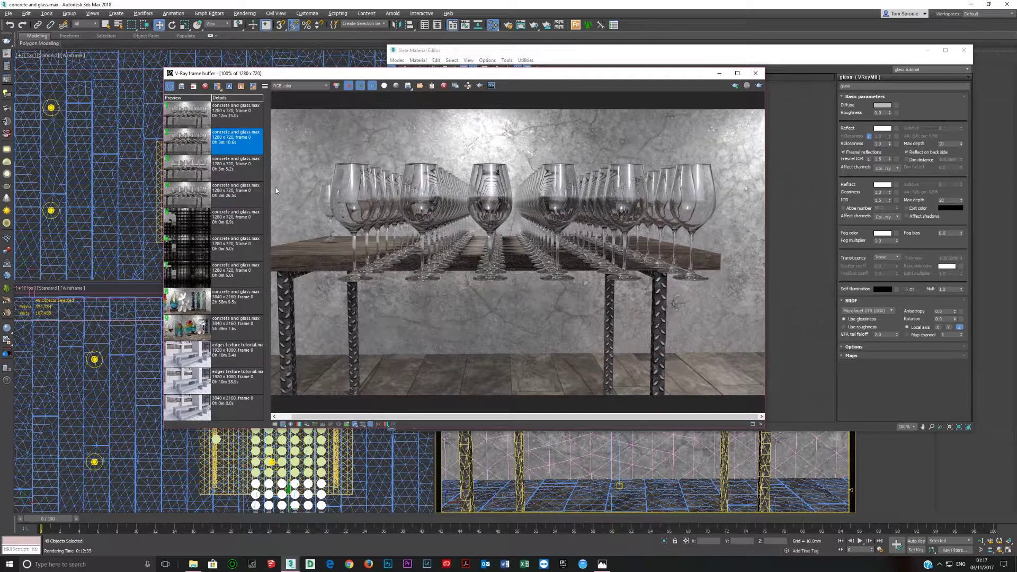
pyautogui.click(231, 196)
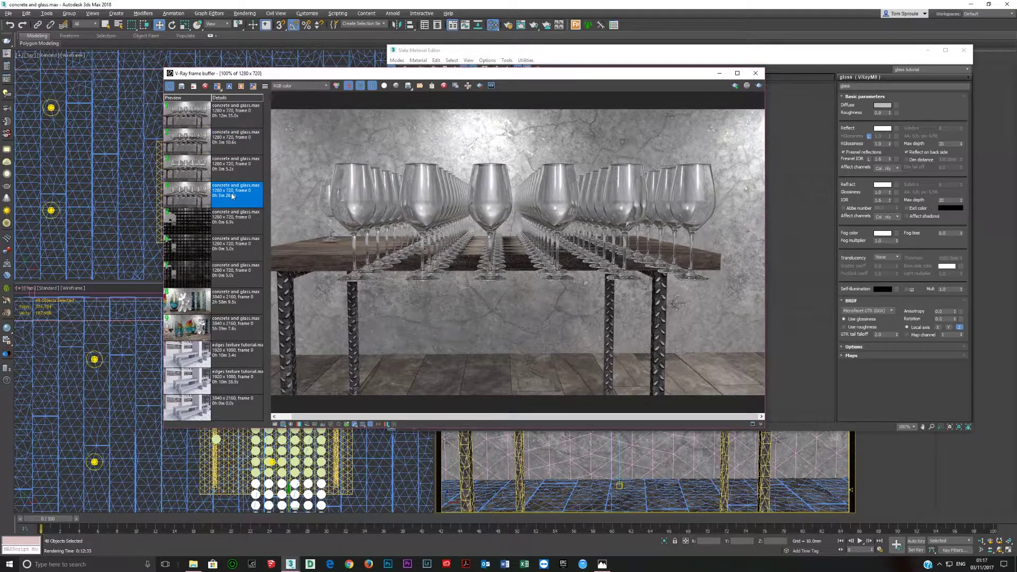
pyautogui.click(232, 141)
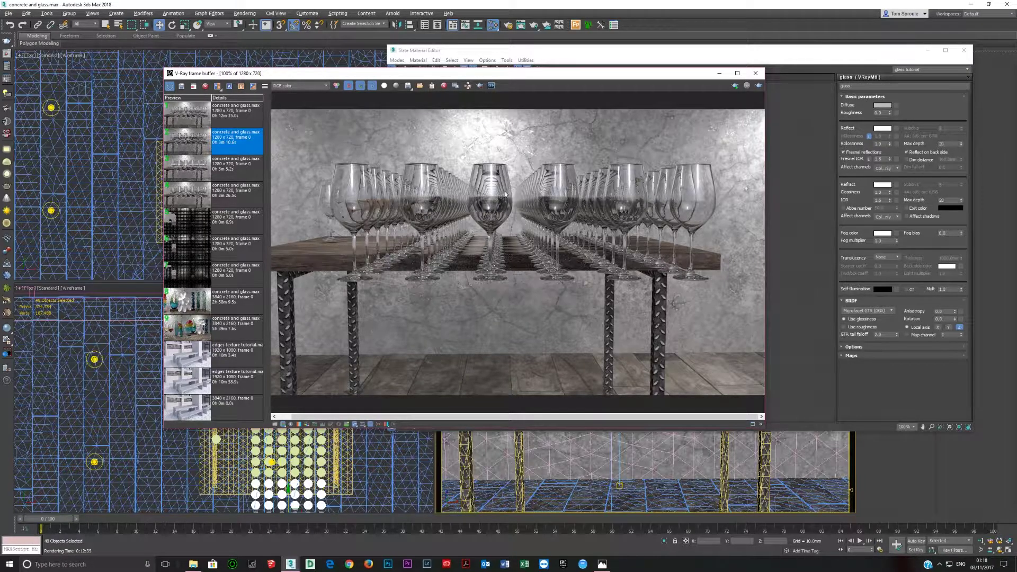
pyautogui.click(231, 116)
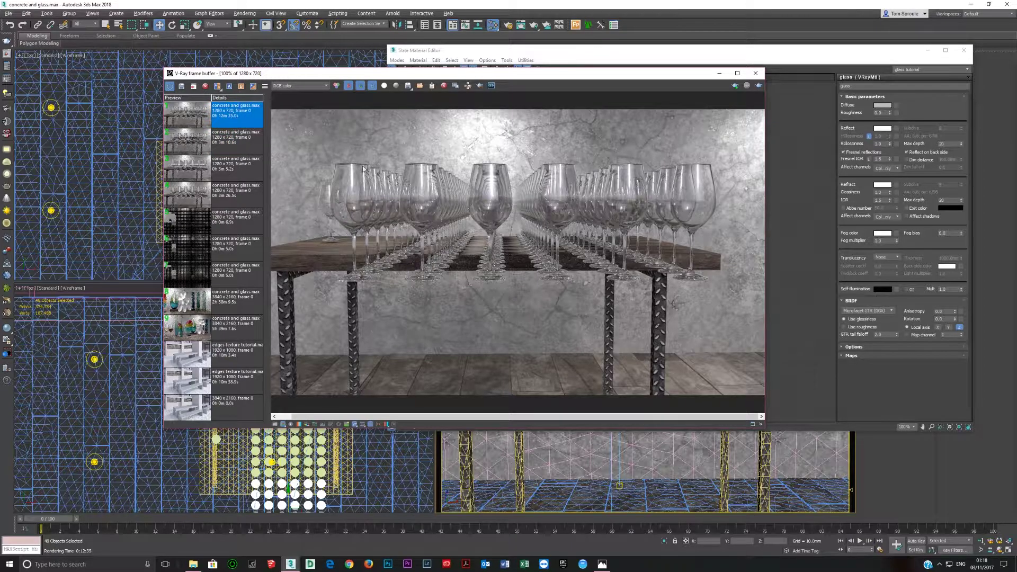